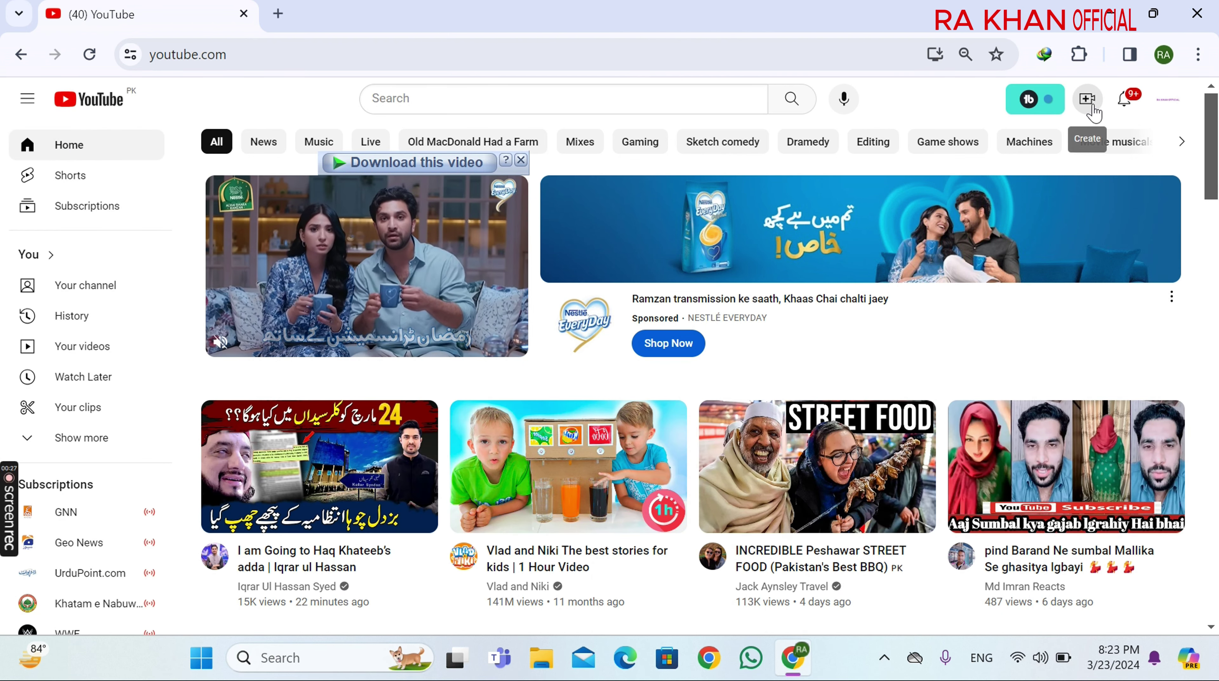
Start a new video upload and choose the file "how to upload video on youtube" from the Desktop folder
click(1086, 99)
click(1124, 138)
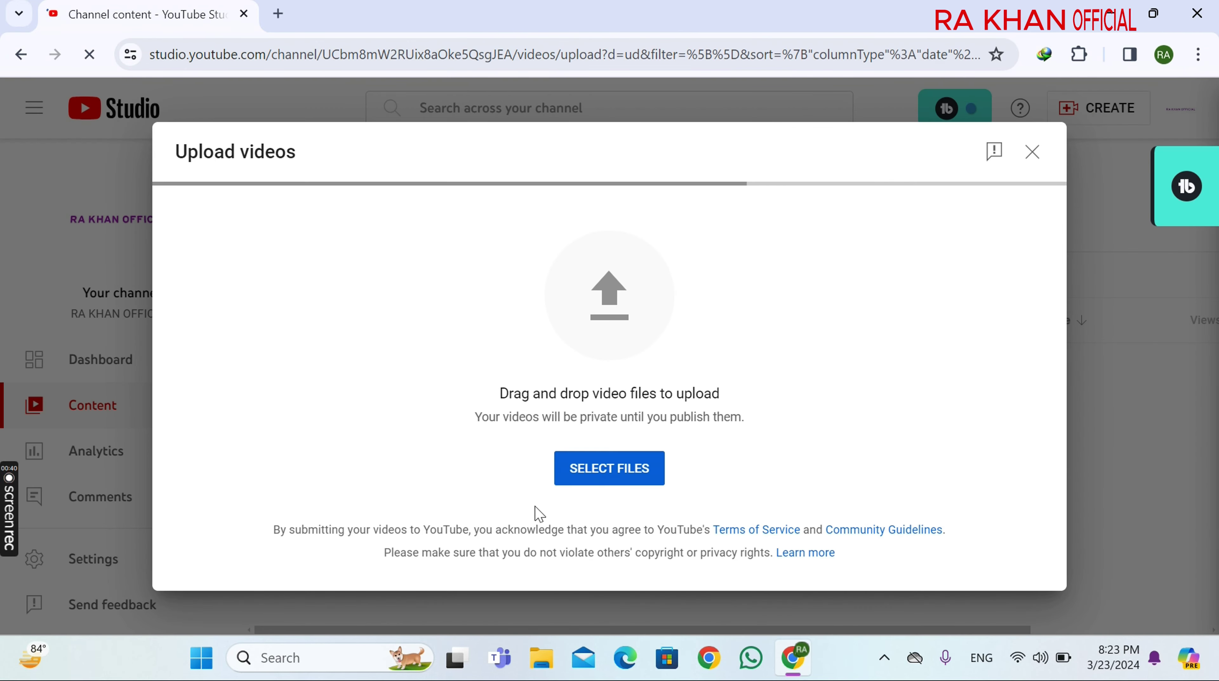
click(589, 474)
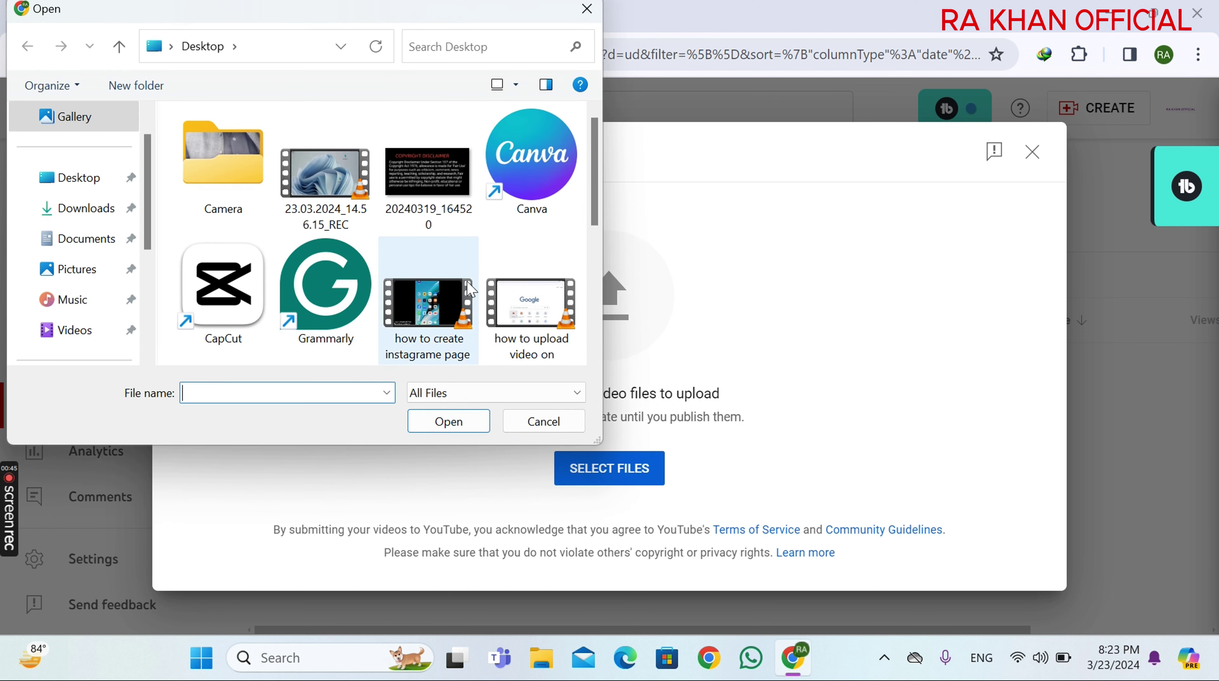
click(528, 324)
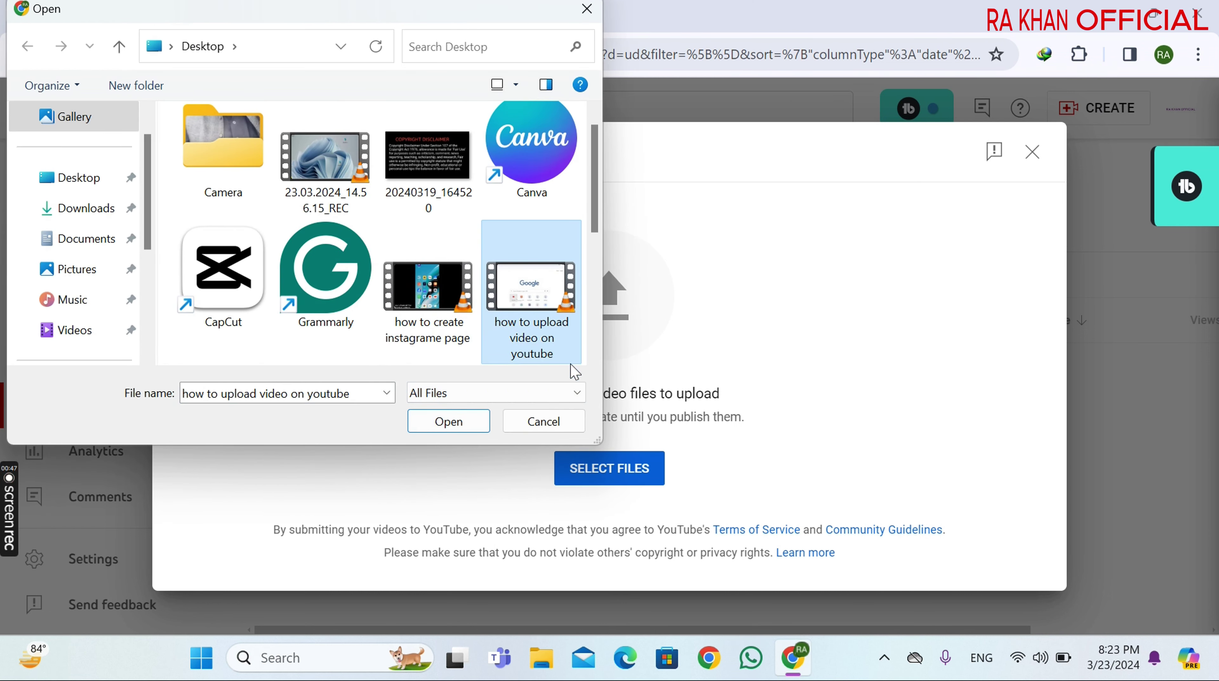
click(449, 421)
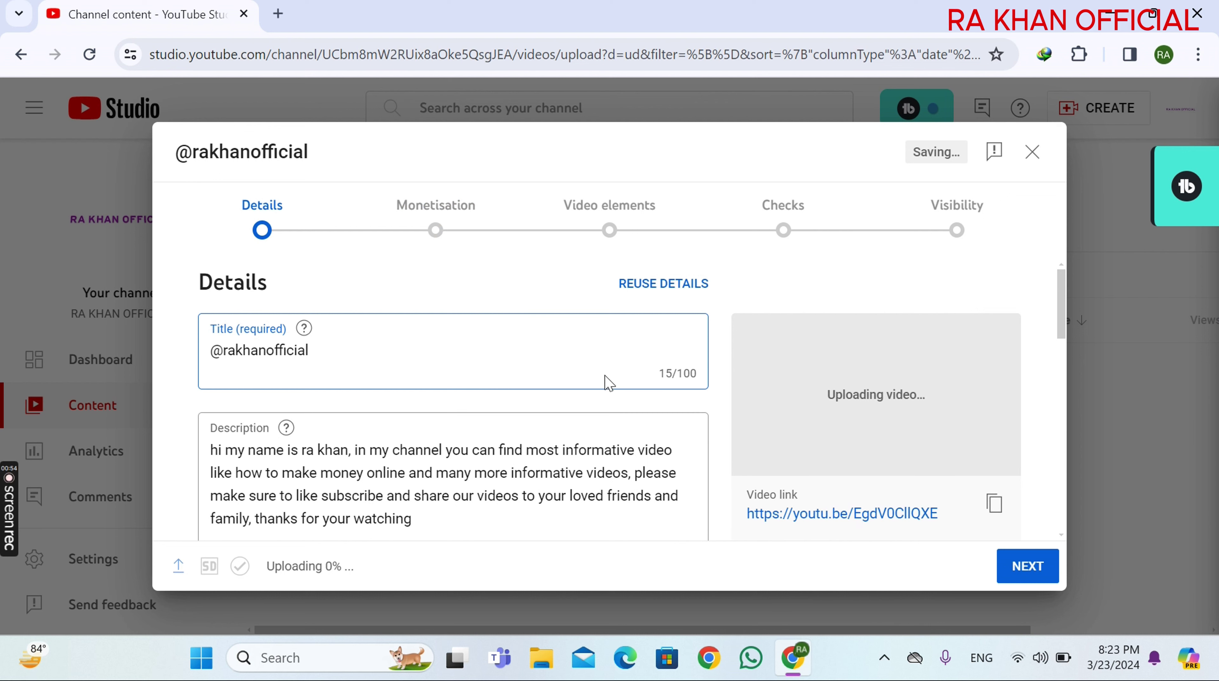
Proceed from the video details to the monetisation settings and set Monetisation to On
scroll(427, 353, down, 10)
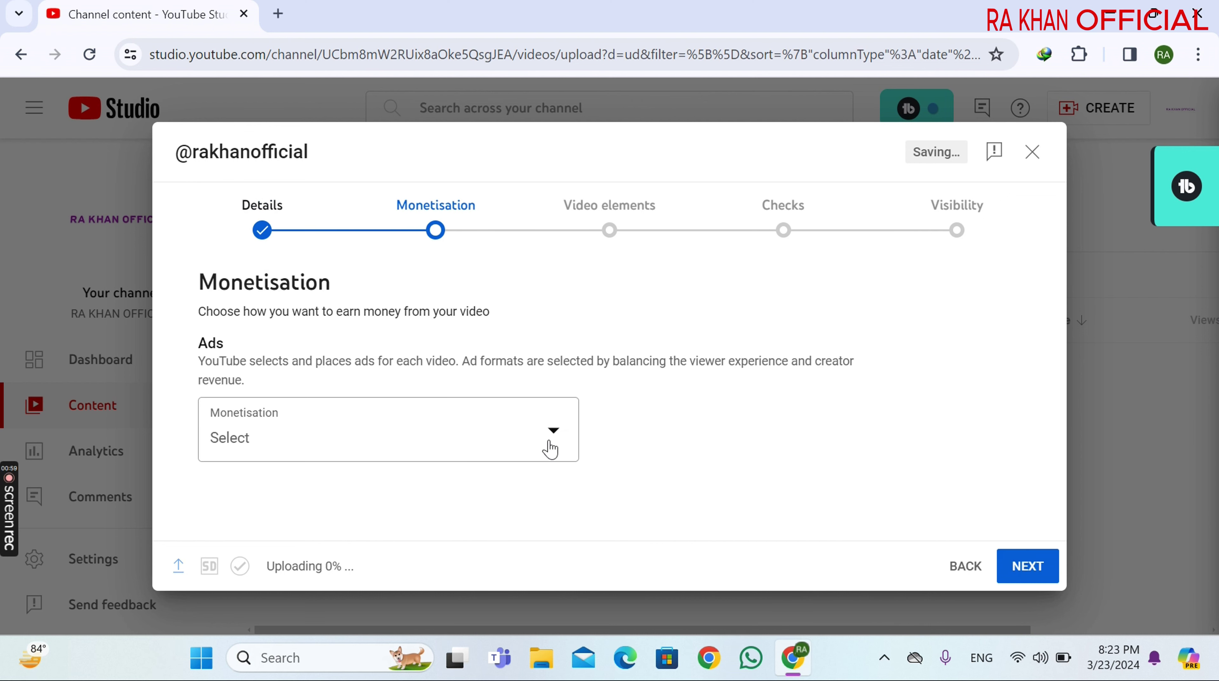
click(553, 437)
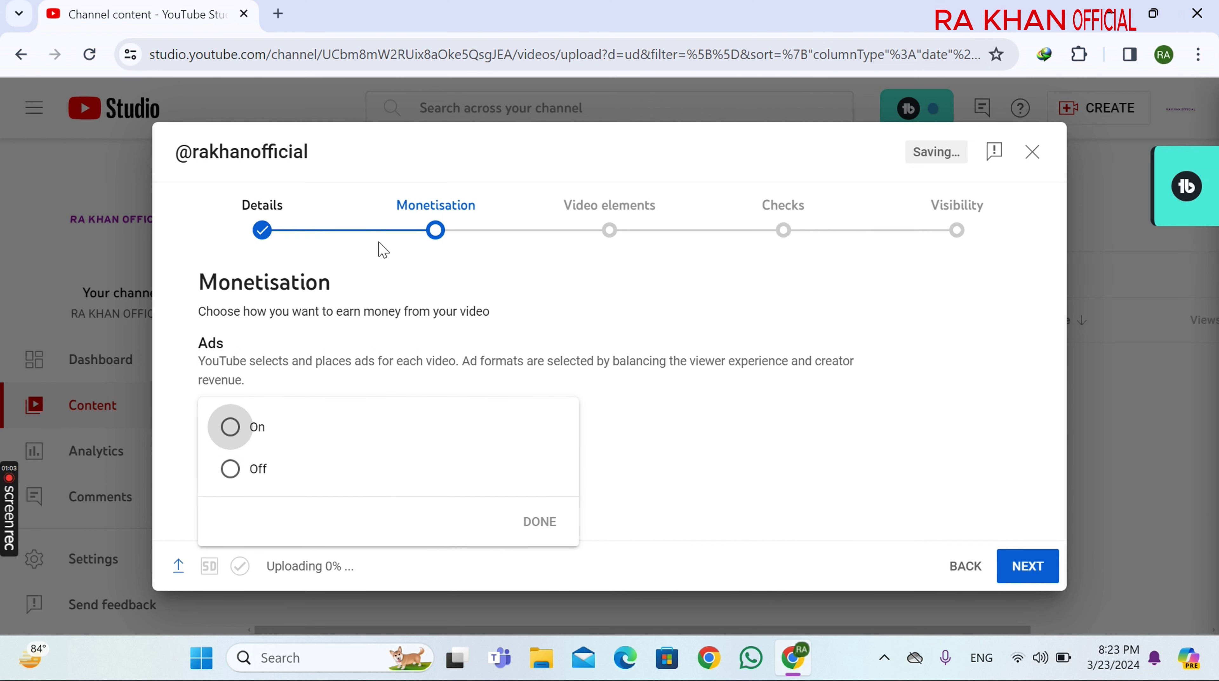
click(232, 429)
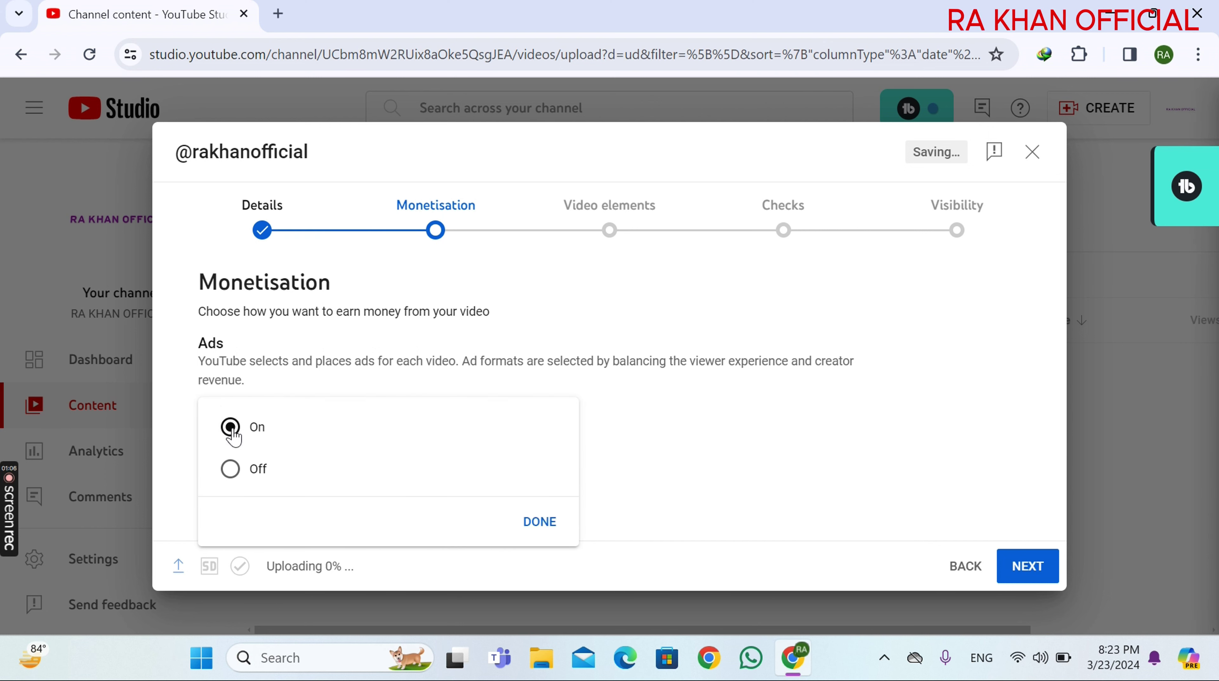
click(536, 521)
Read the note on mid-roll ads and open the ad placement review for the video
scroll(476, 517, down, 2)
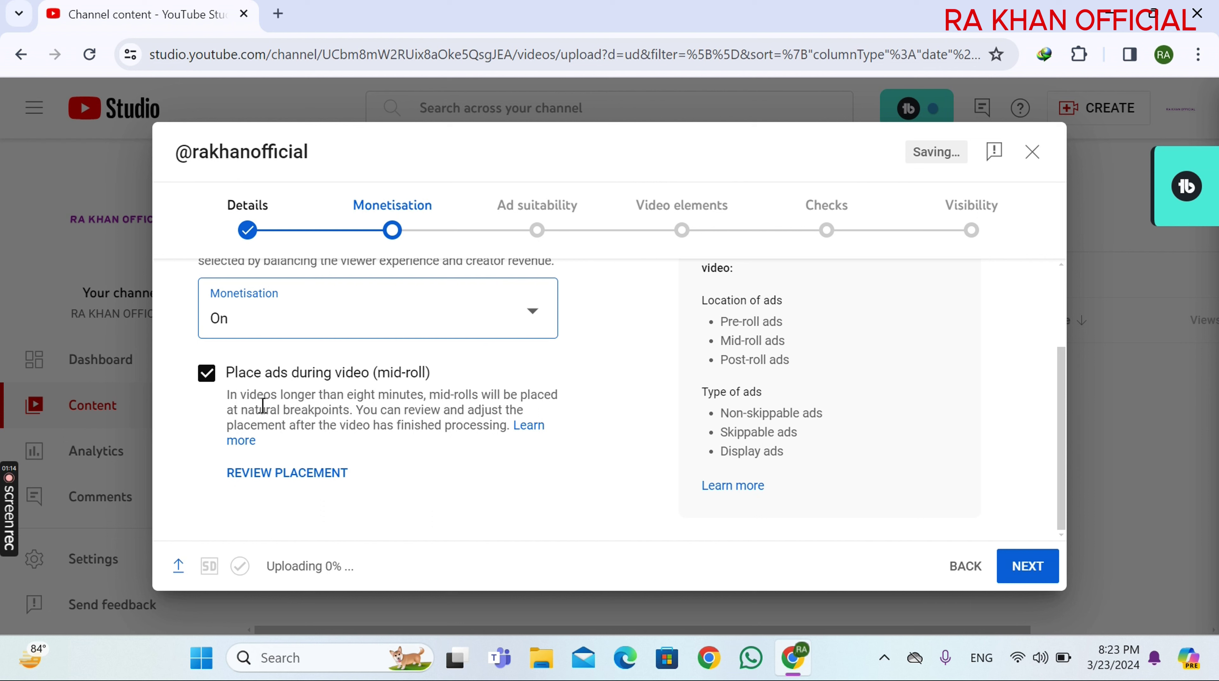
drag(228, 395, 539, 406)
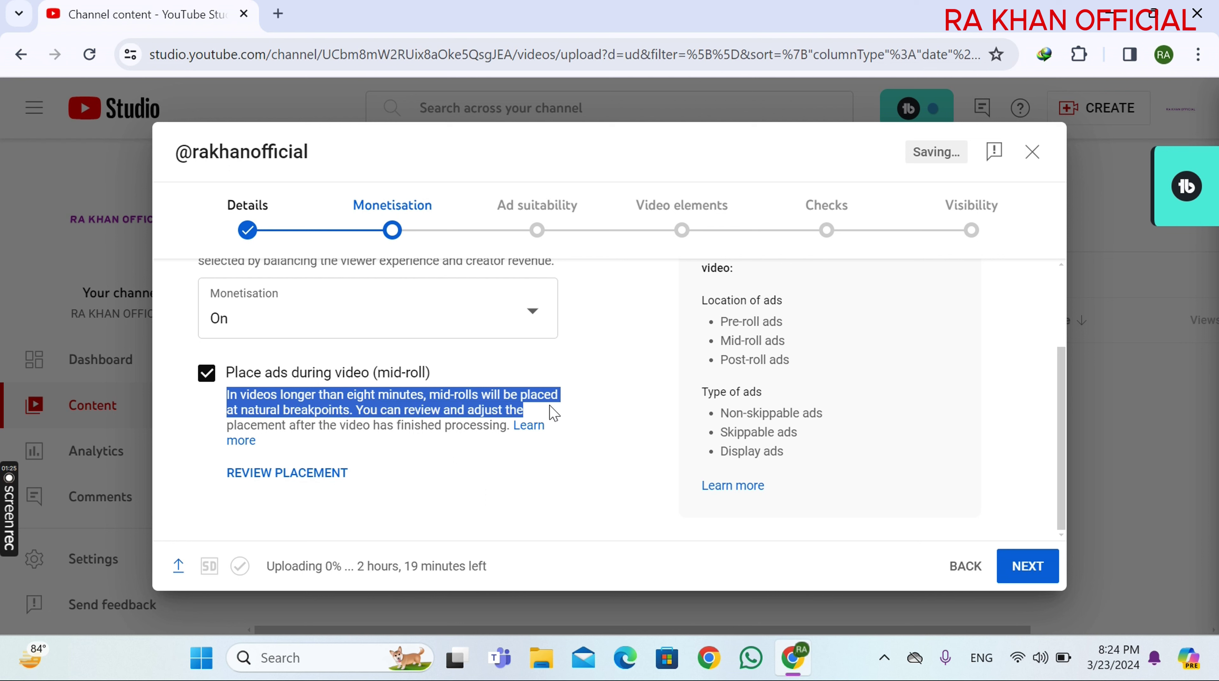
drag(564, 410, 500, 429)
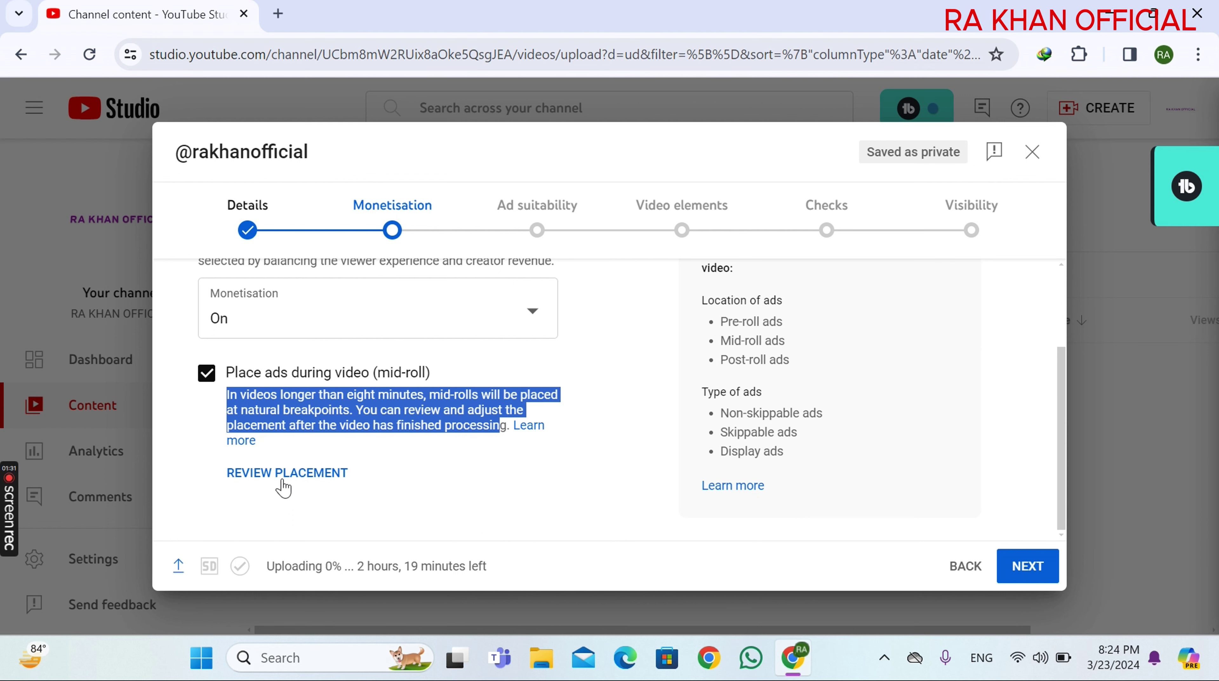
click(261, 476)
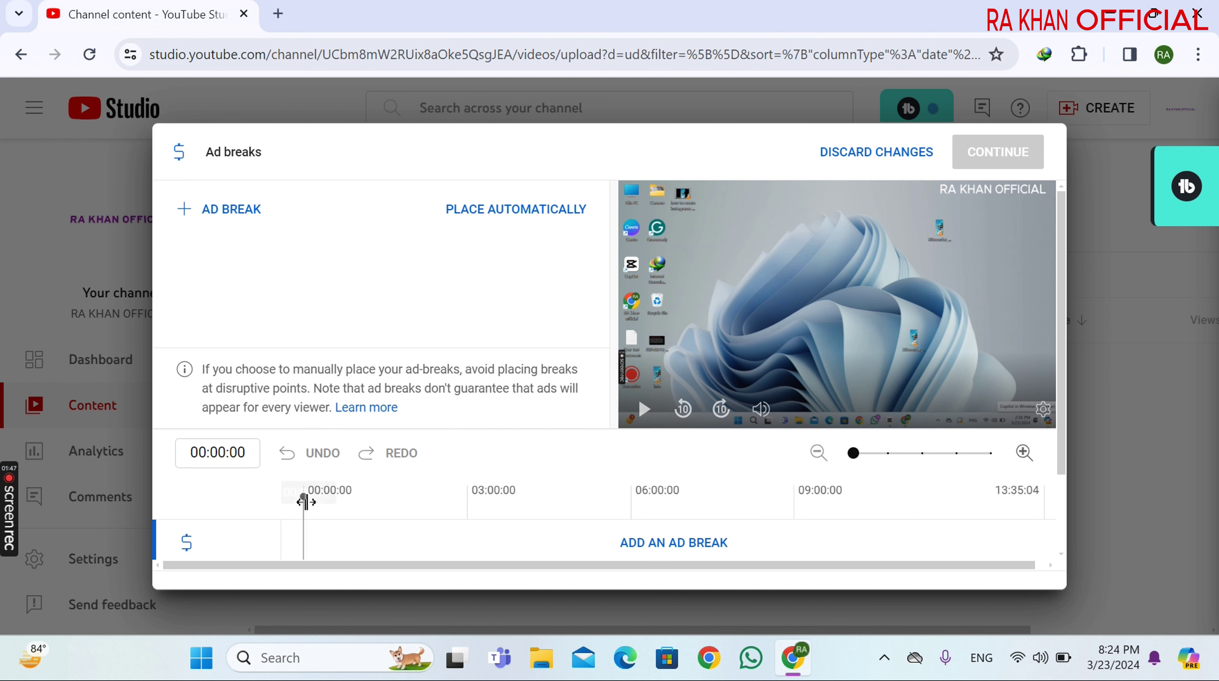
Add an ad break and move its marker along the timeline to about 01:05:01
scroll(307, 502, down, 2)
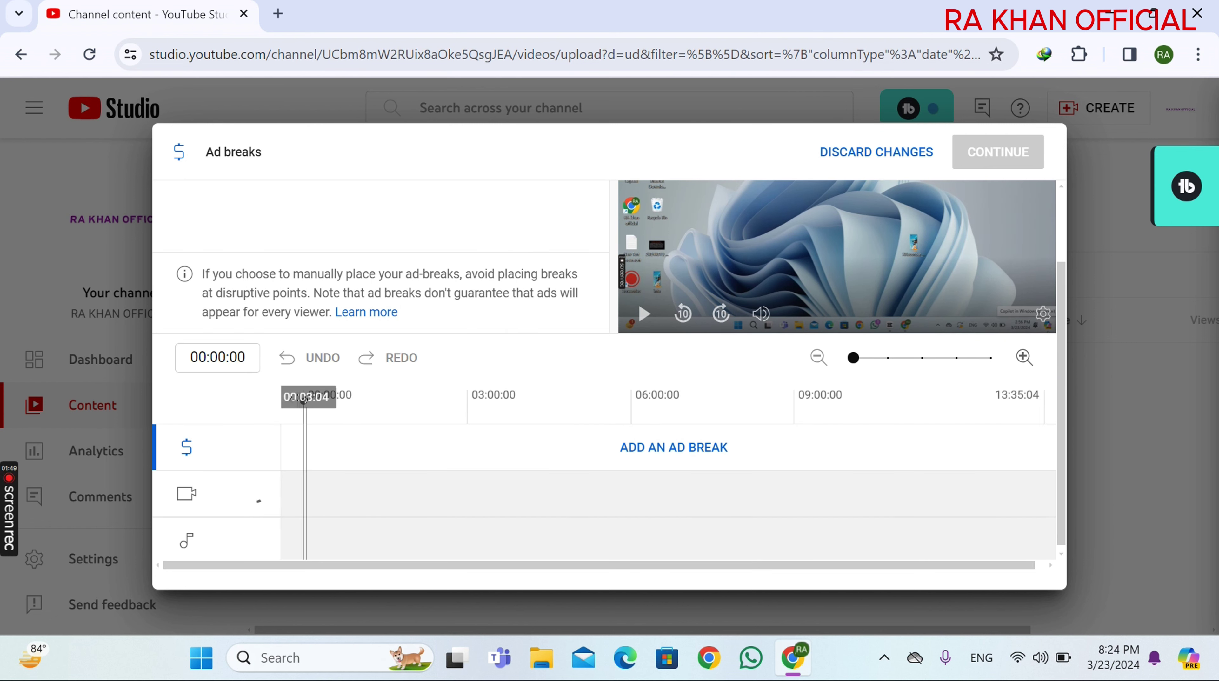
scroll(224, 285, up, 2)
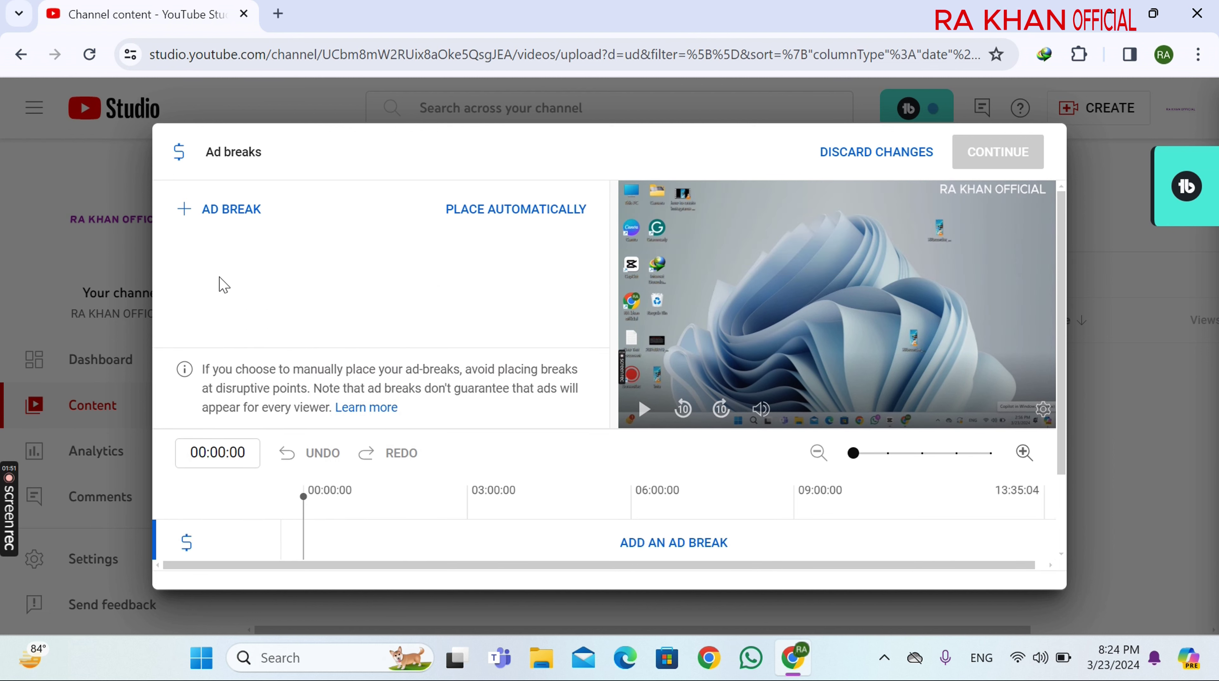
click(188, 212)
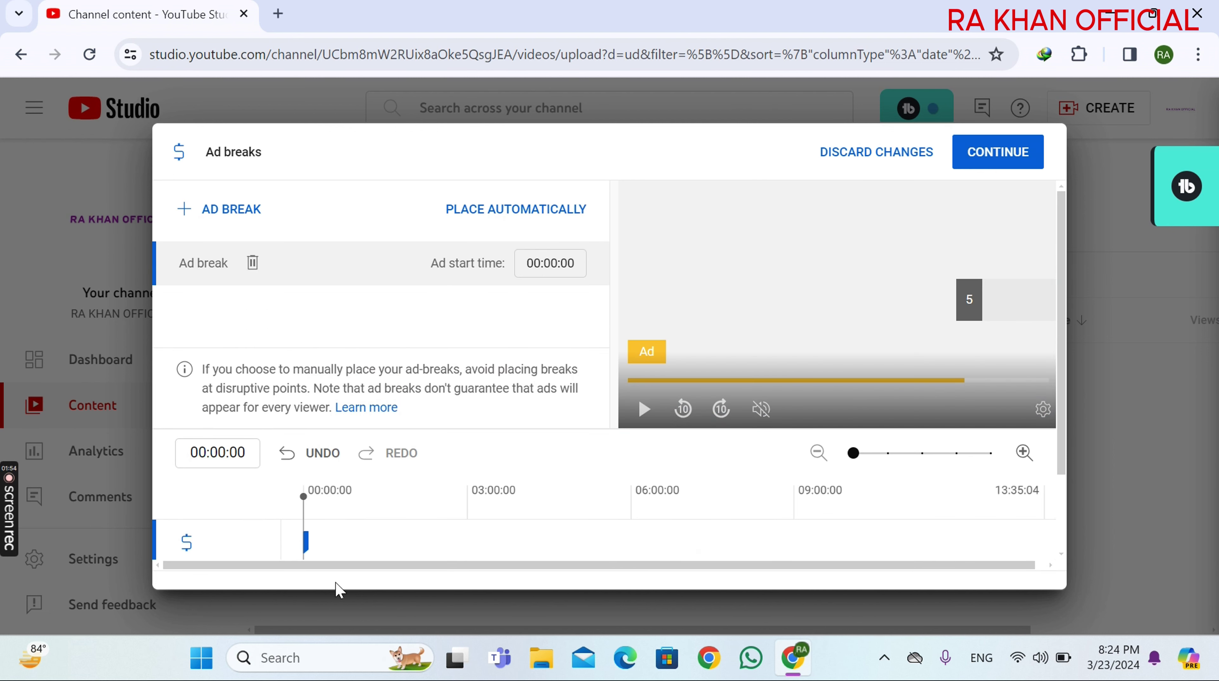
scroll(333, 501, down, 2)
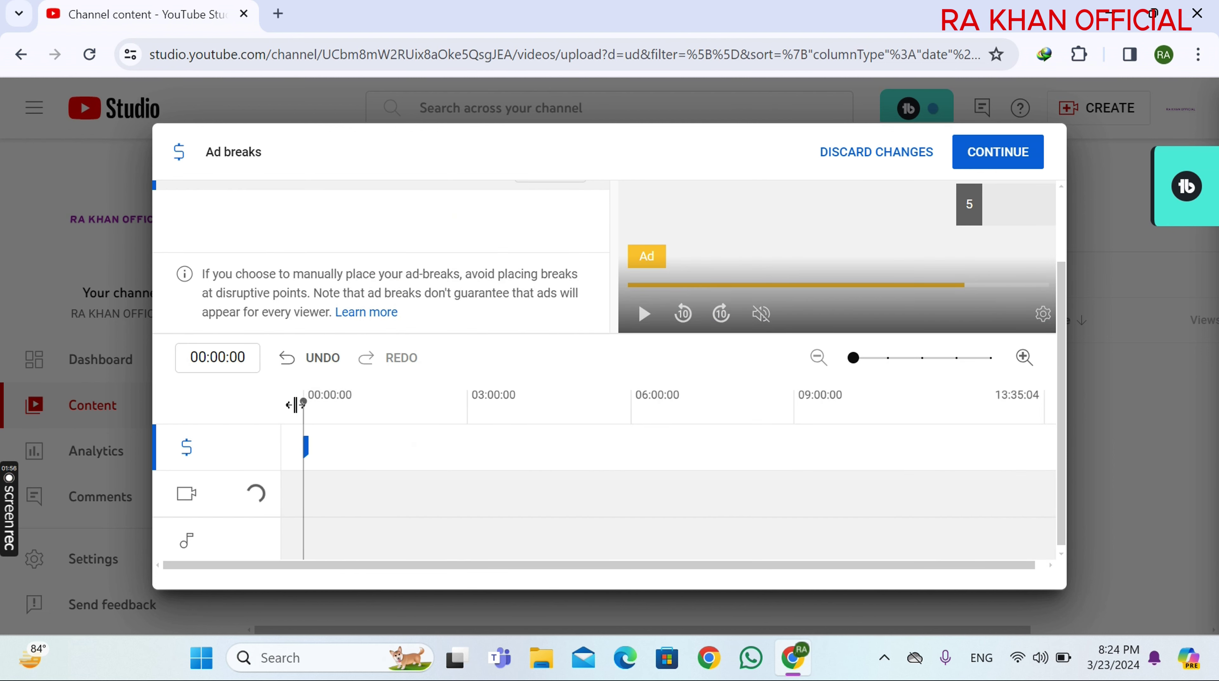
drag(304, 399, 369, 400)
click(305, 444)
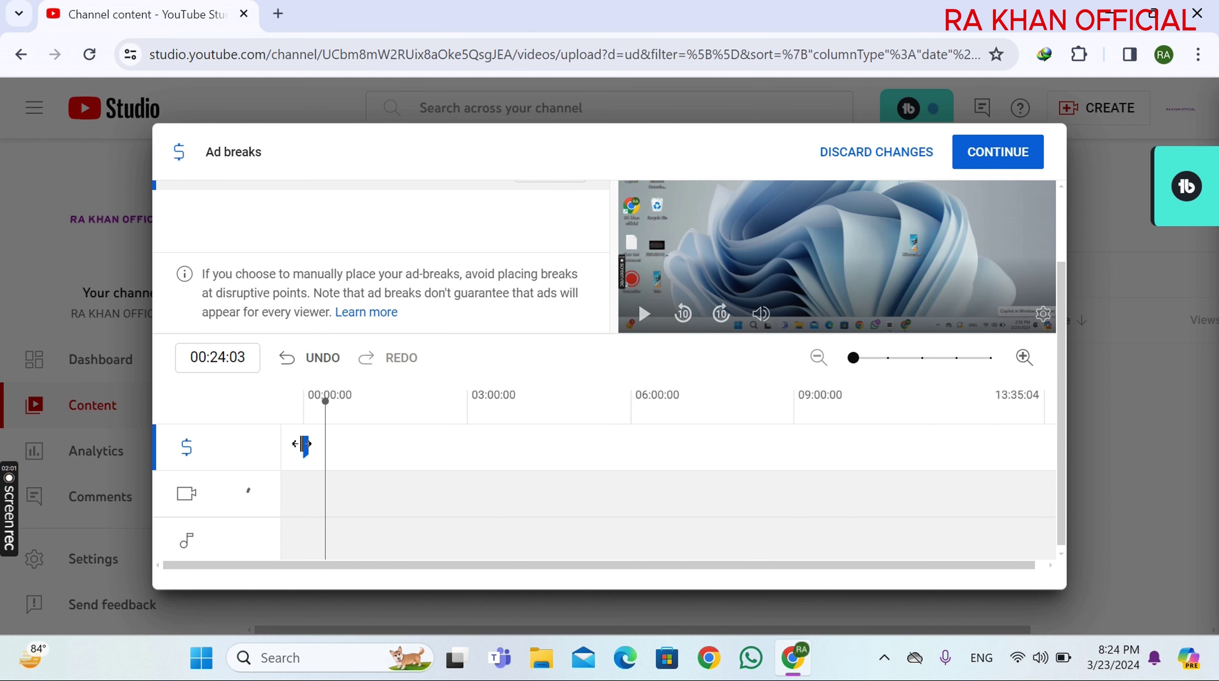
drag(306, 444, 365, 444)
scroll(346, 456, up, 2)
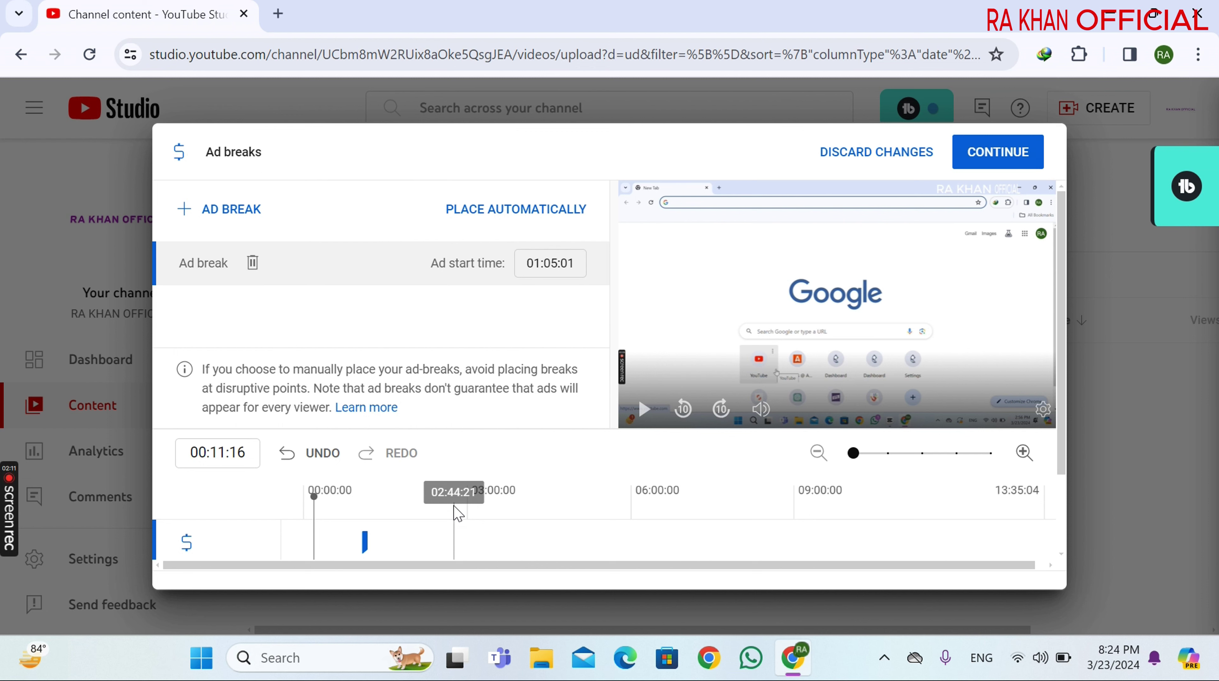
Add a second ad break at 00:11:16 and move the 01:05:01 break to about 02:18:14
click(235, 219)
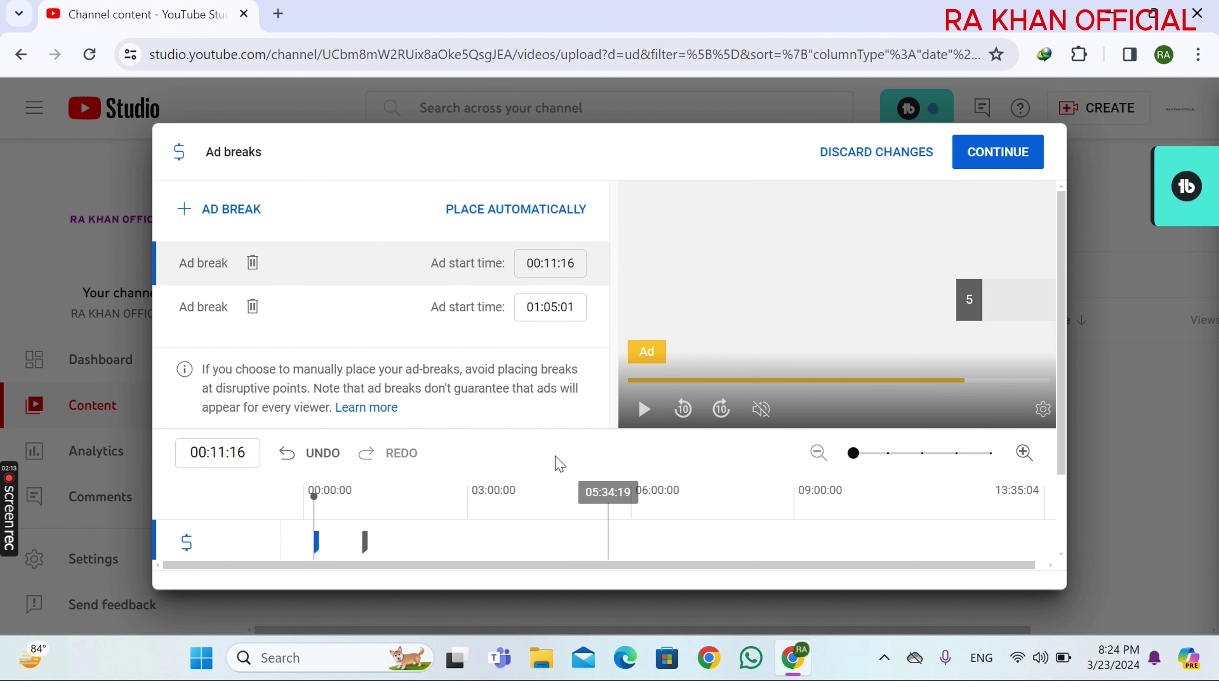
scroll(399, 458, down, 2)
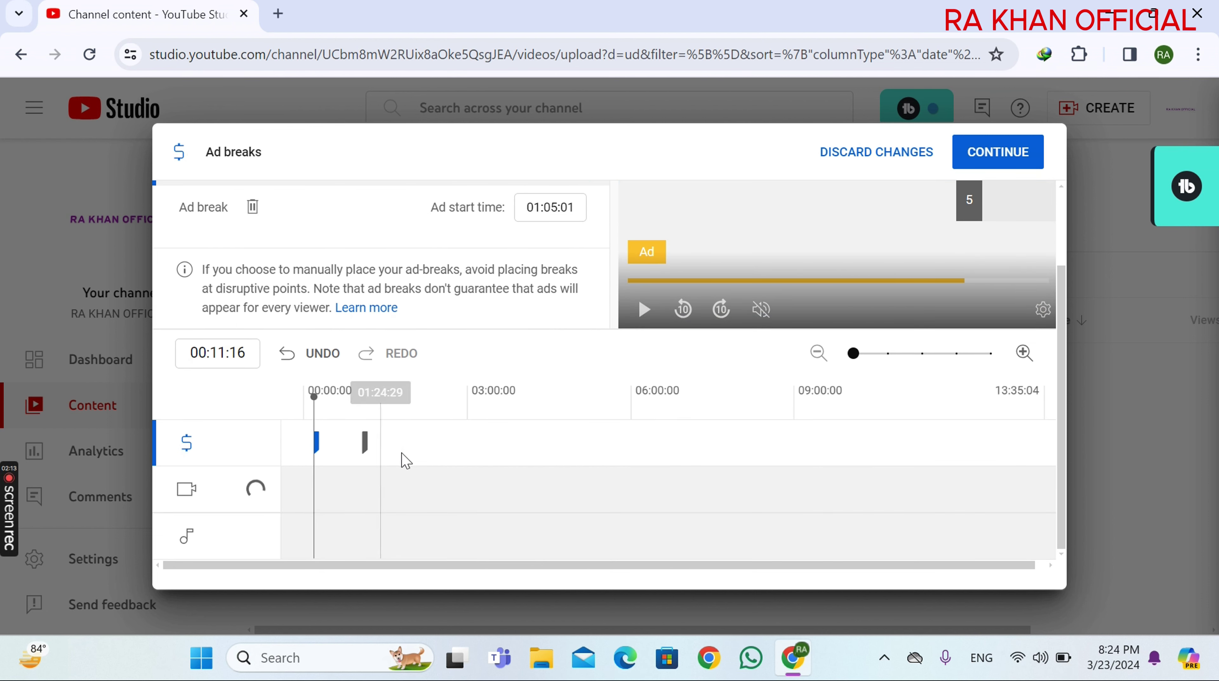
click(364, 444)
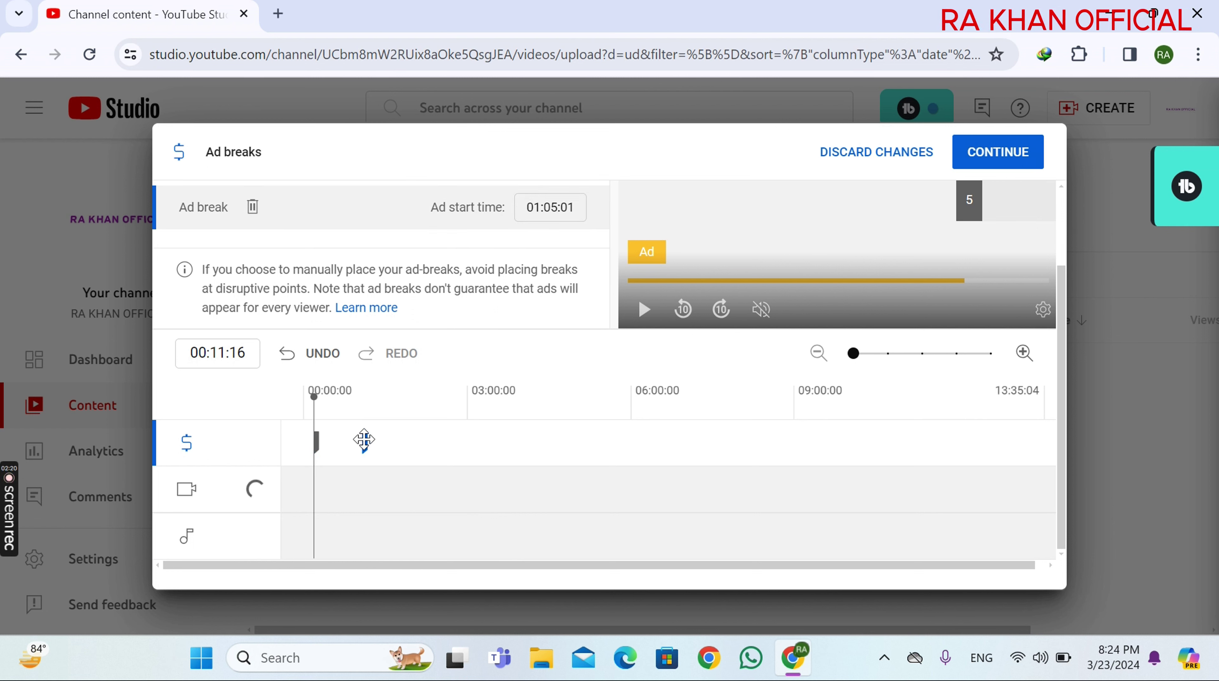
drag(365, 439, 432, 440)
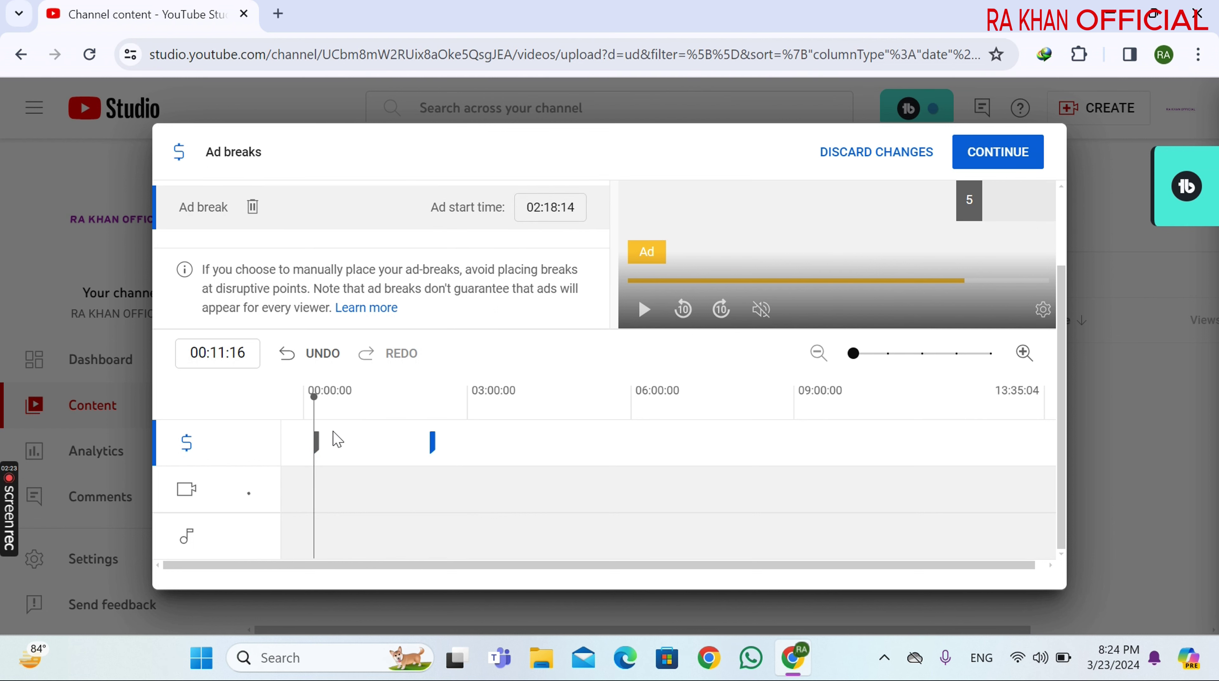
Move the earlier ad break to about 01:33:11 and the other one to about 03:54:29
drag(315, 439, 393, 453)
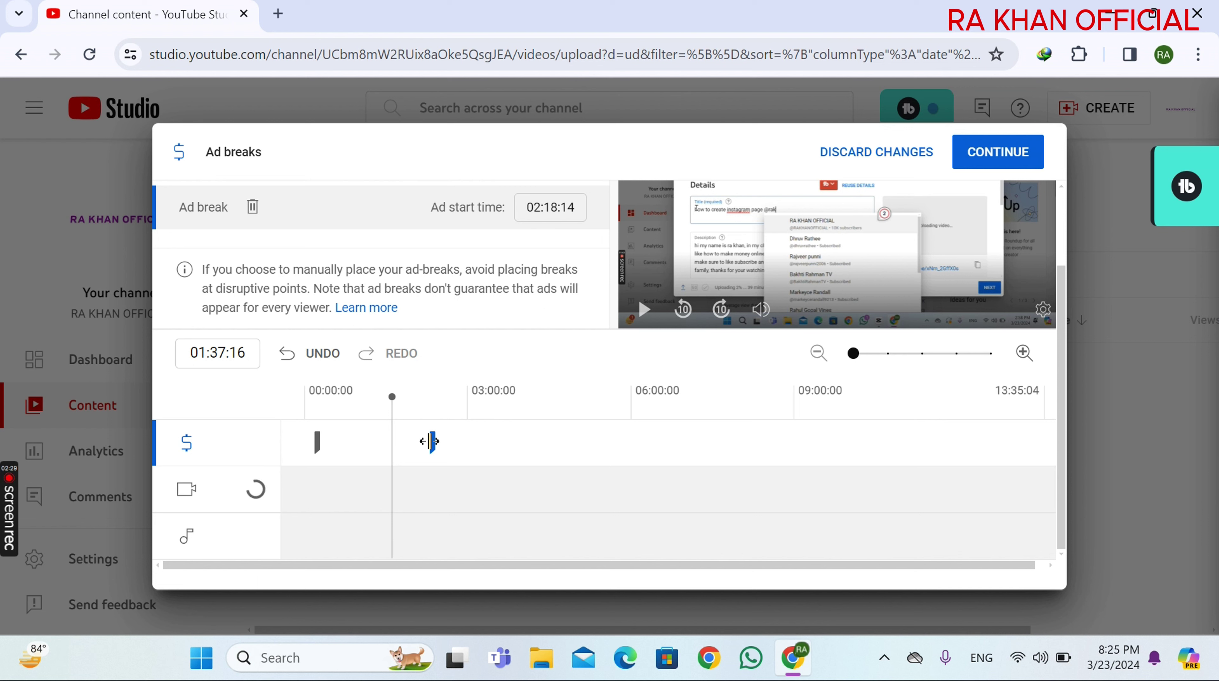
click(321, 441)
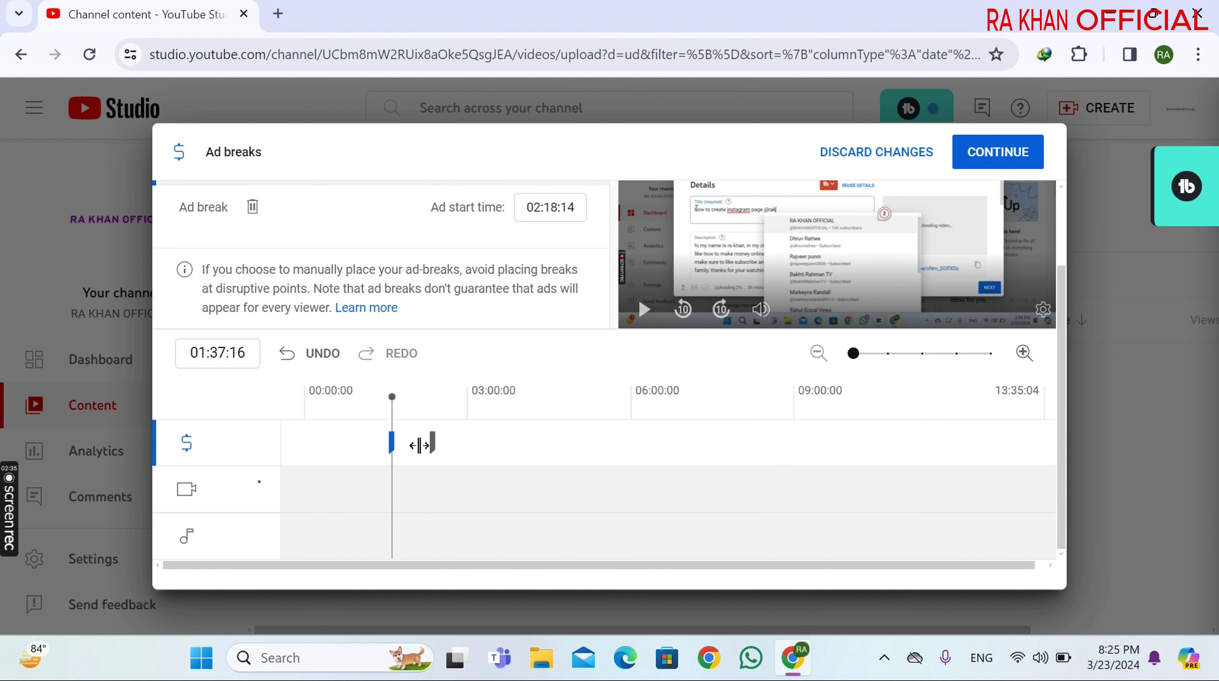
drag(433, 444, 519, 455)
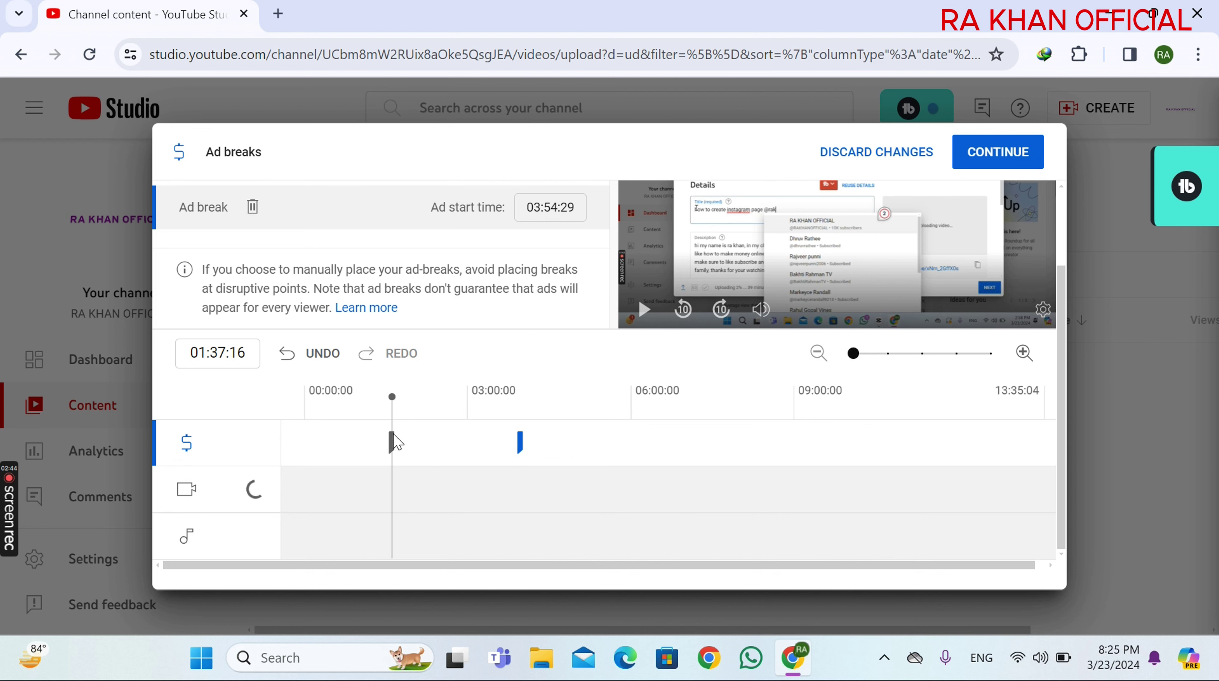
Add a third ad break and move its marker past the second one, shortly before 06:00:00
scroll(242, 208, up, 2)
click(237, 215)
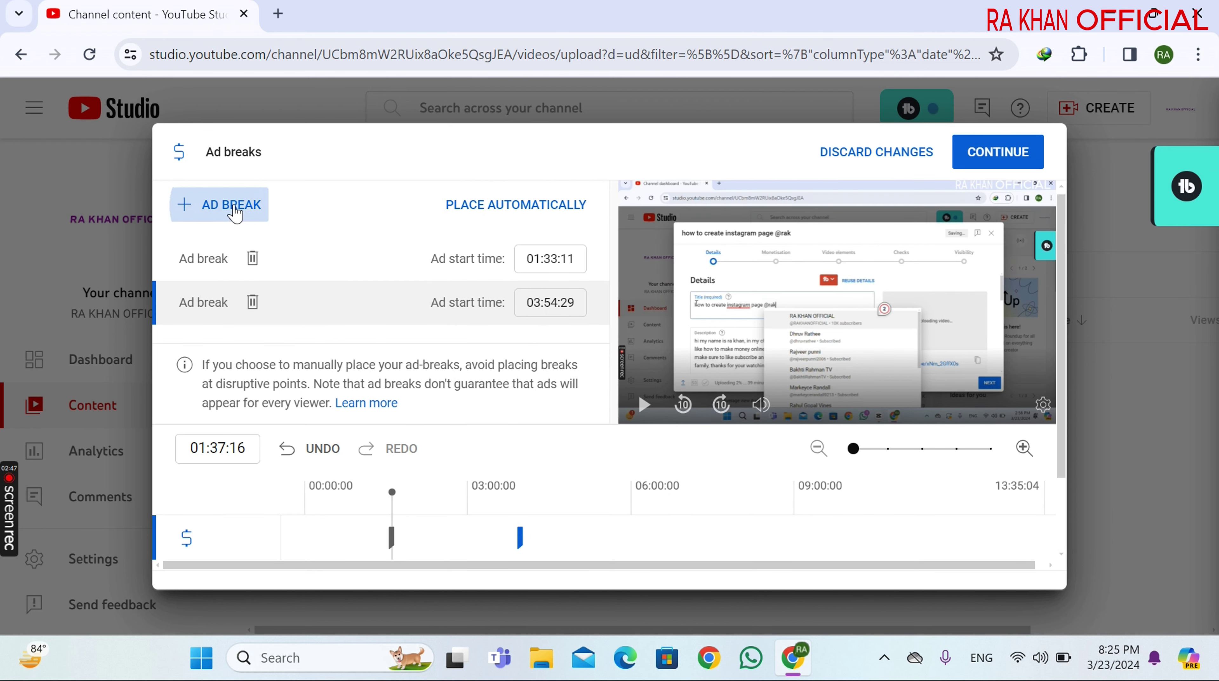
scroll(580, 405, down, 2)
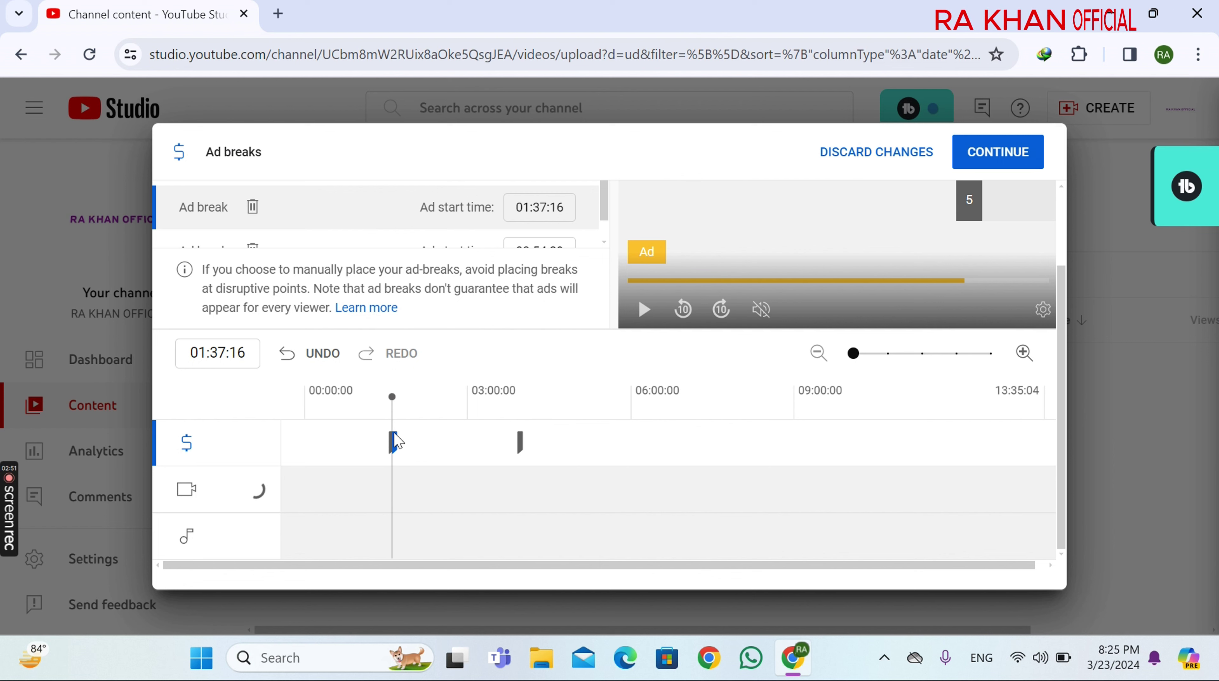
drag(394, 398, 600, 397)
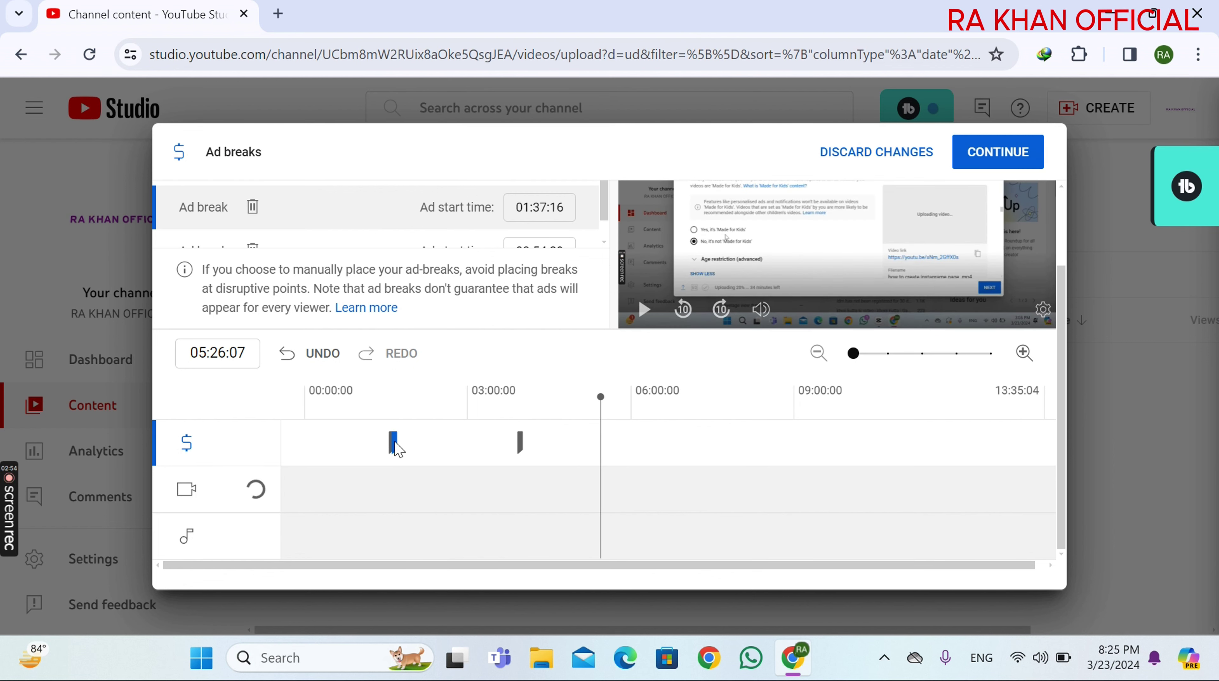
drag(396, 441, 613, 441)
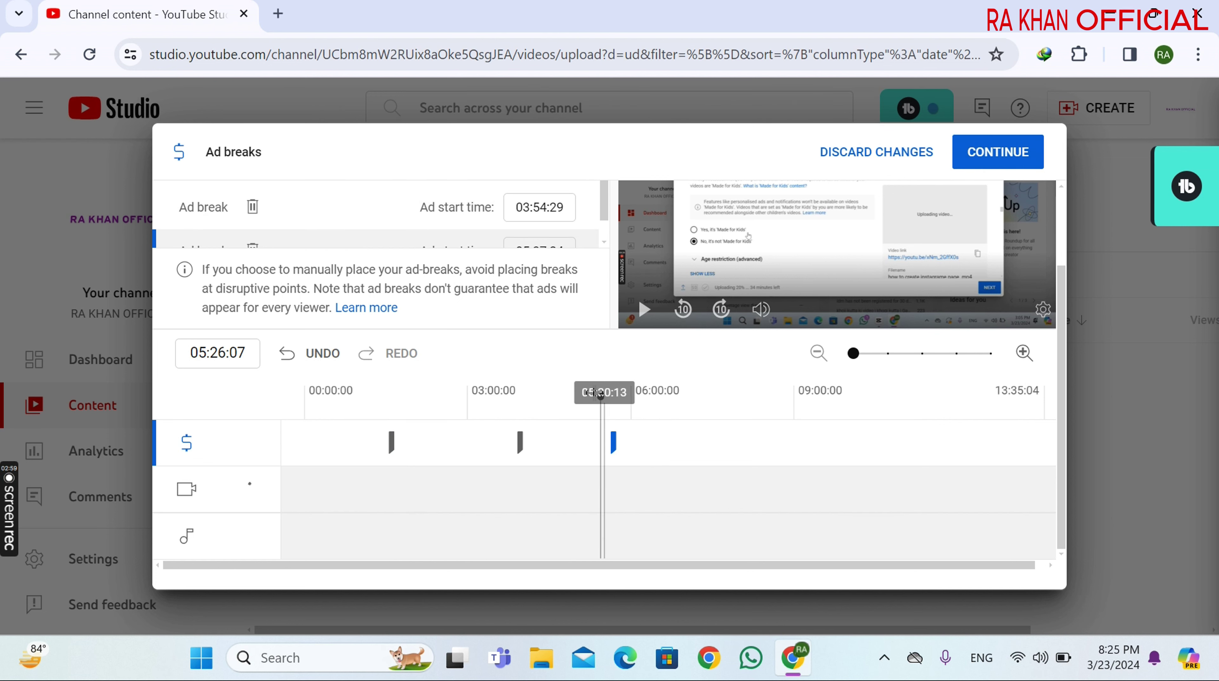
Add three more ad breaks at about 08:13:02, 10:35:22 and 12:56:09 on the timeline
click(755, 395)
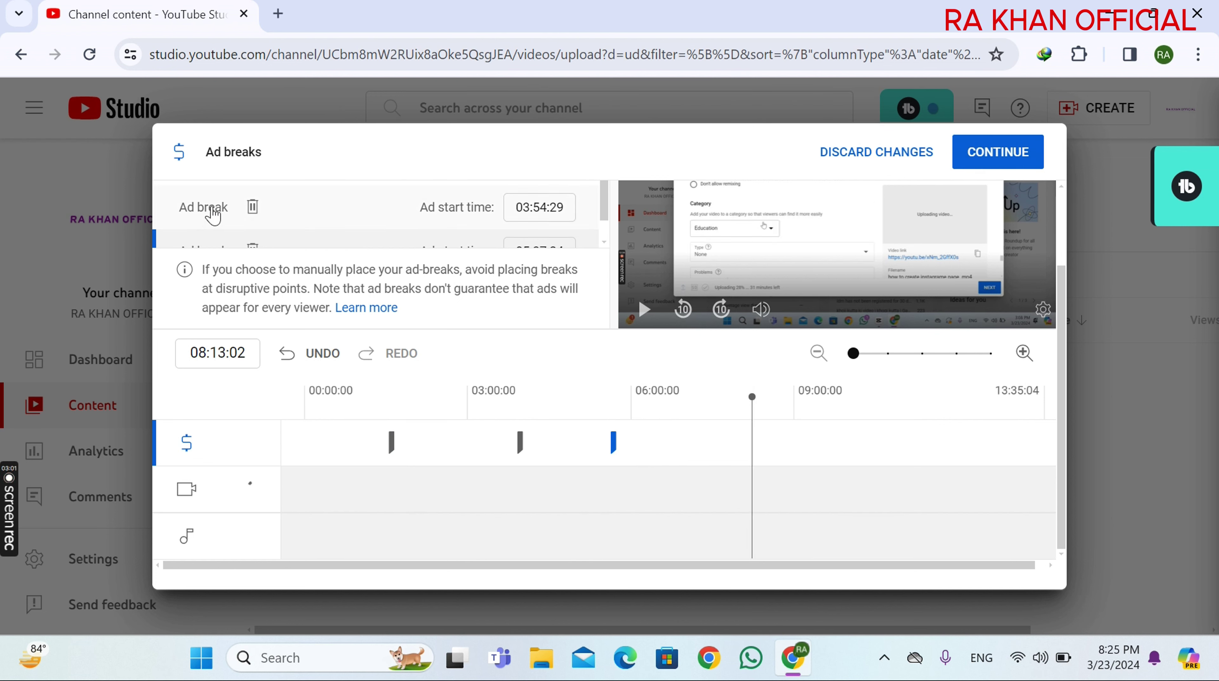
scroll(209, 215, up, 1)
scroll(221, 232, up, 1)
click(229, 210)
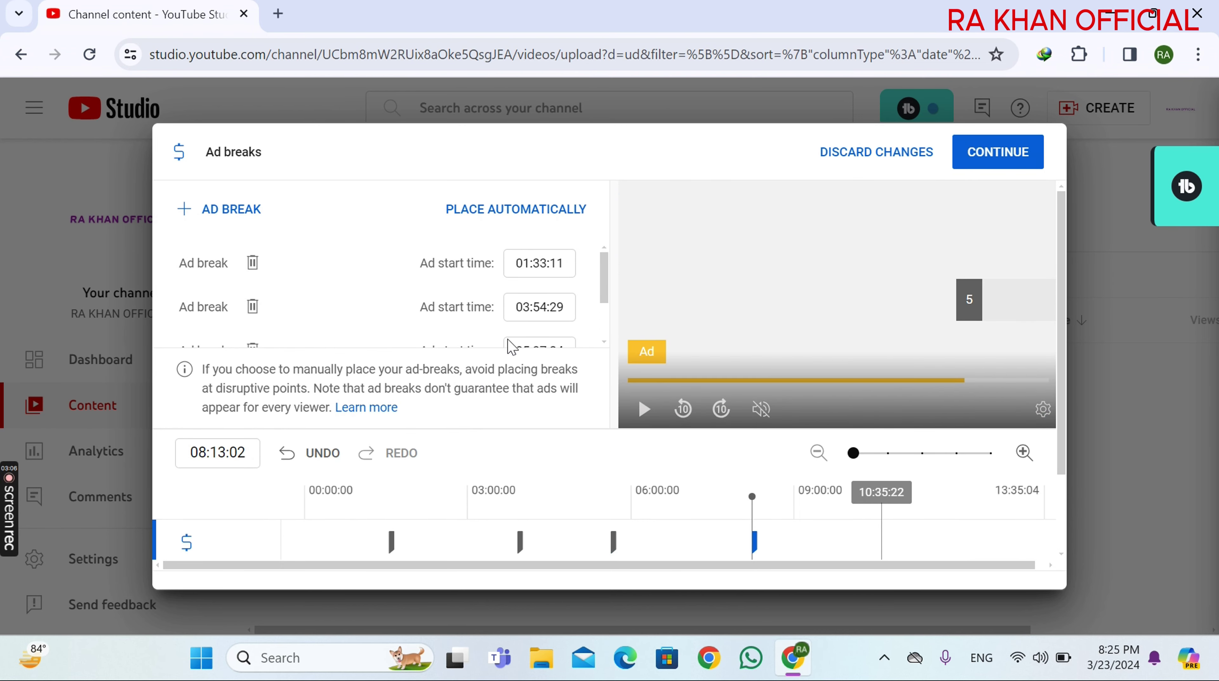
click(206, 206)
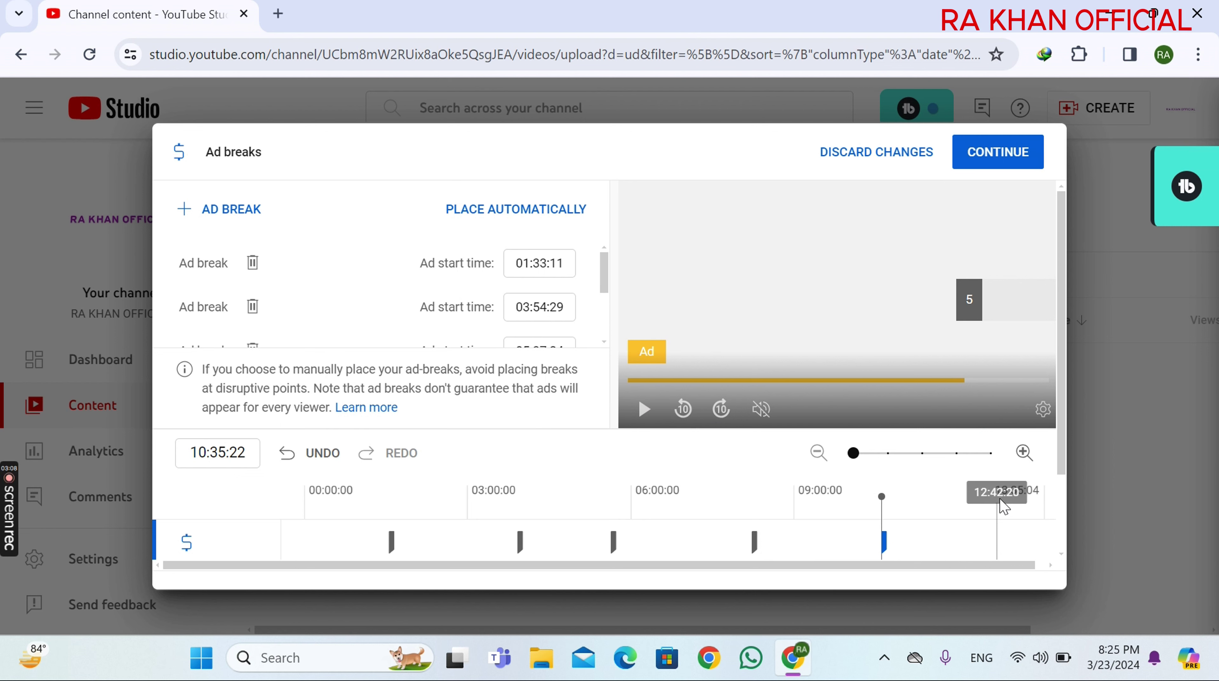
click(210, 210)
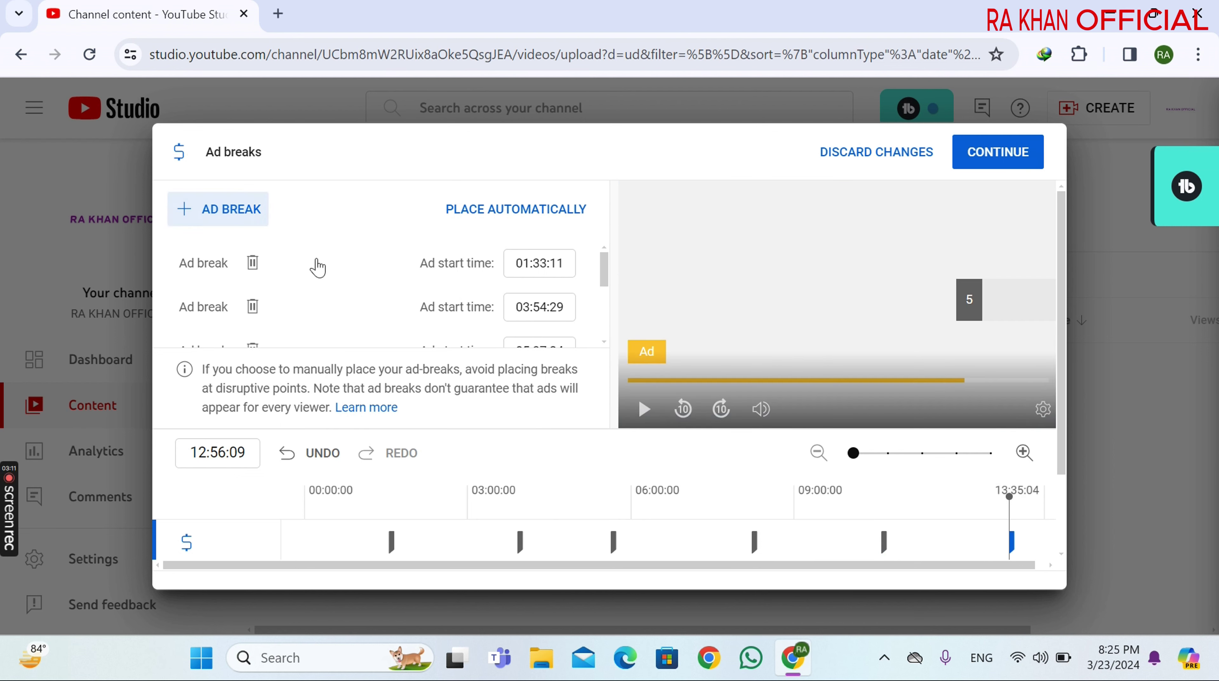
scroll(810, 500, down, 3)
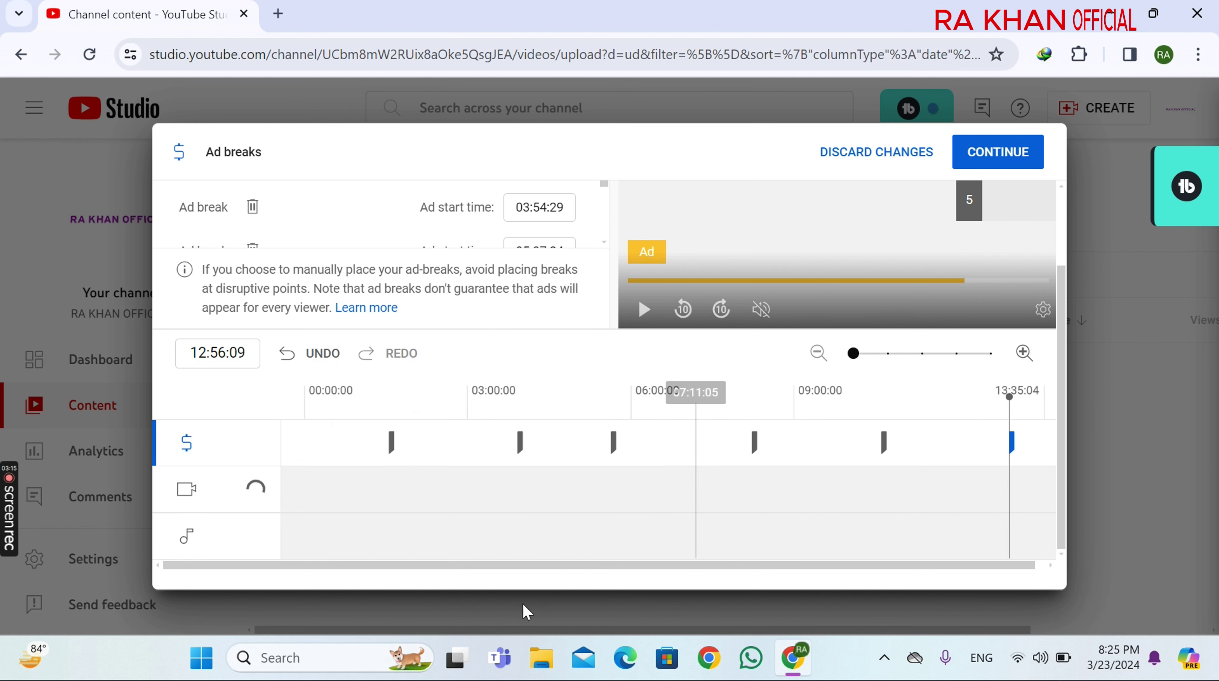
scroll(654, 572, right, 1)
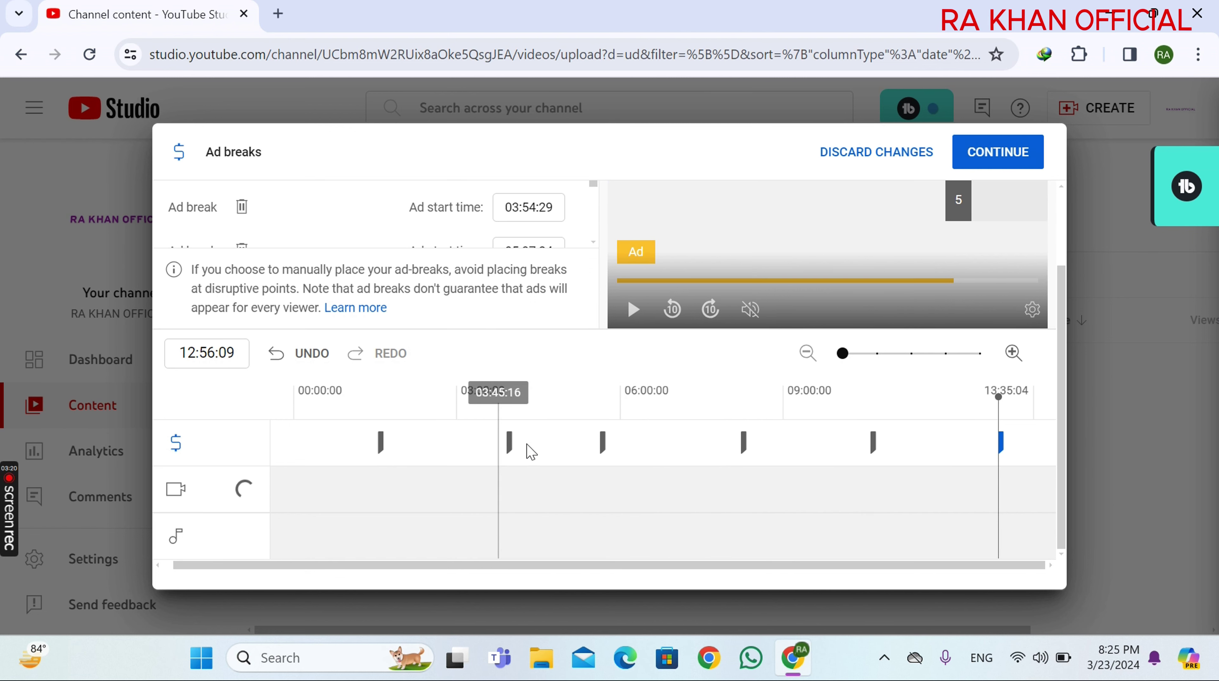
scroll(519, 444, up, 2)
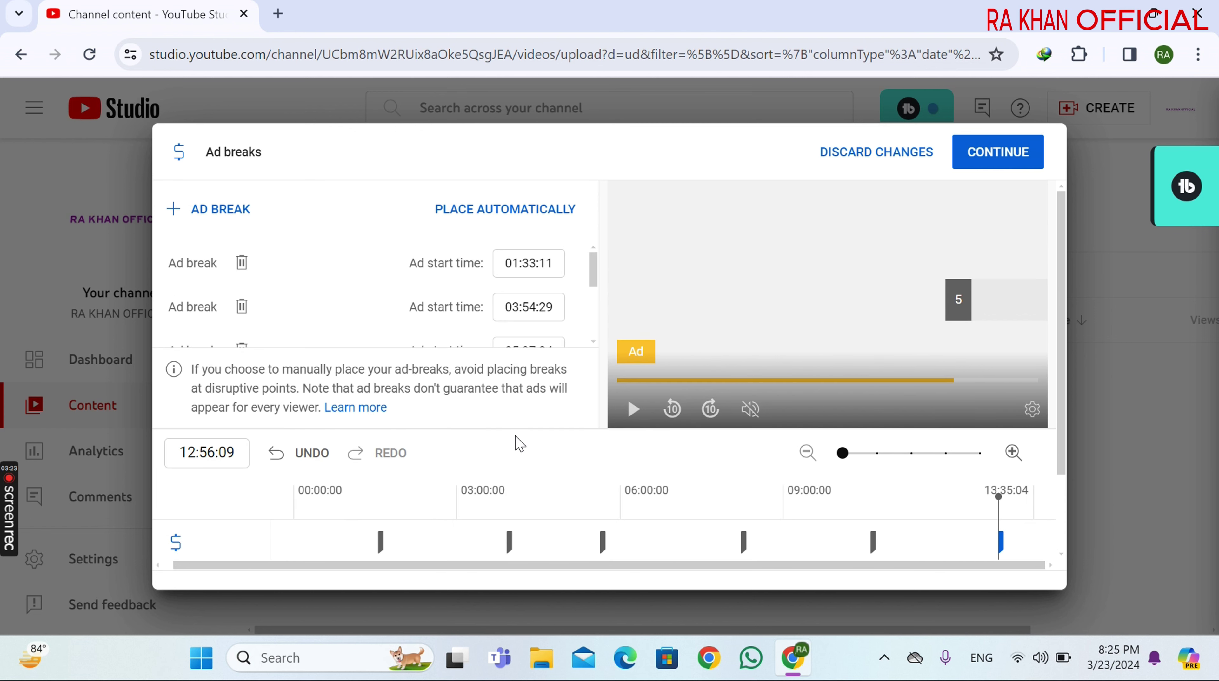
Review the start times of all placed ad breaks in the list
scroll(405, 272, down, 2)
scroll(419, 281, up, 2)
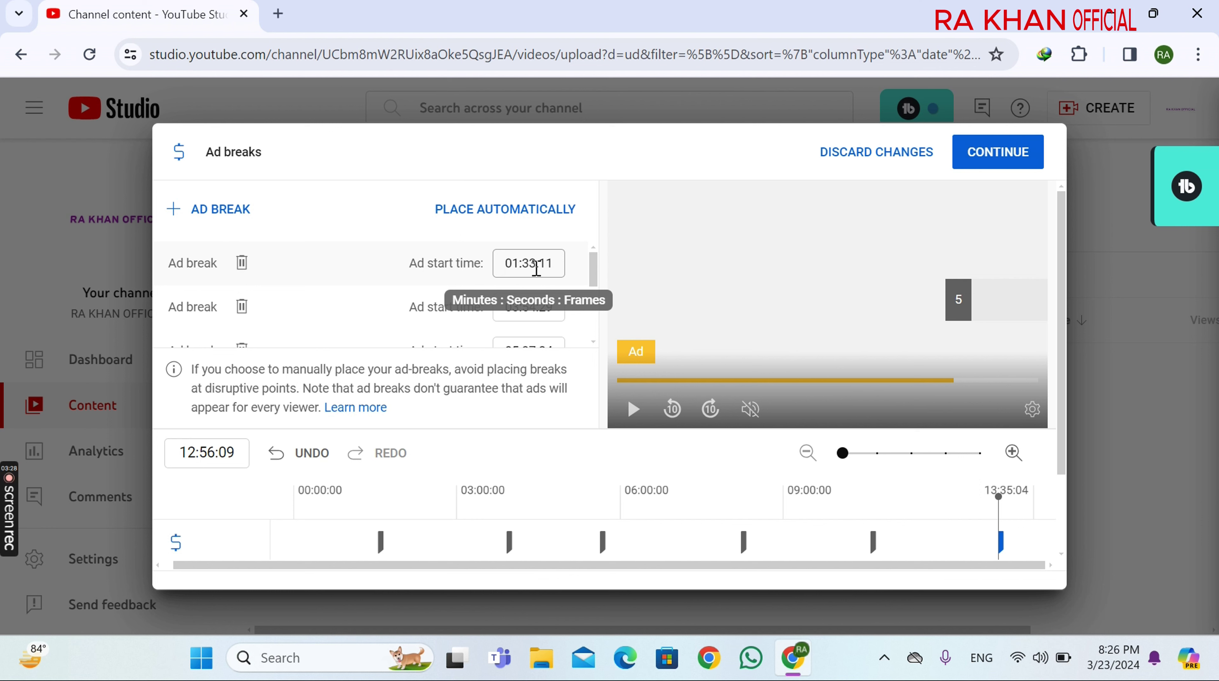
scroll(536, 268, down, 3)
scroll(517, 265, up, 3)
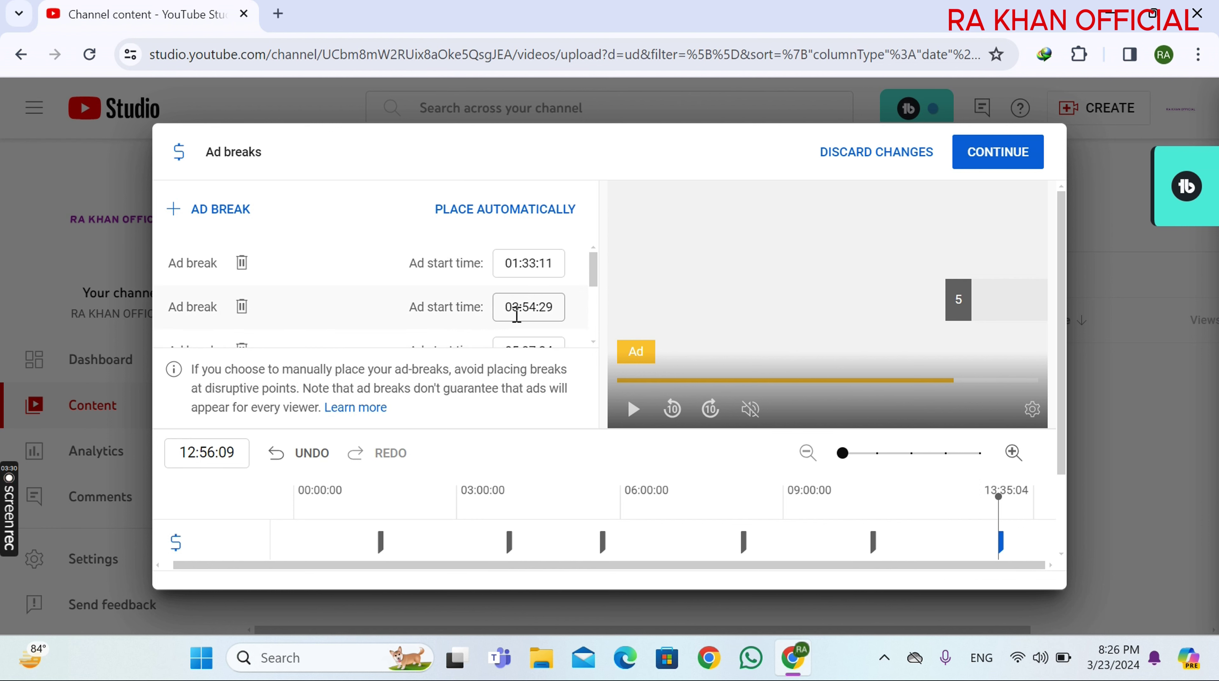
scroll(517, 334, down, 2)
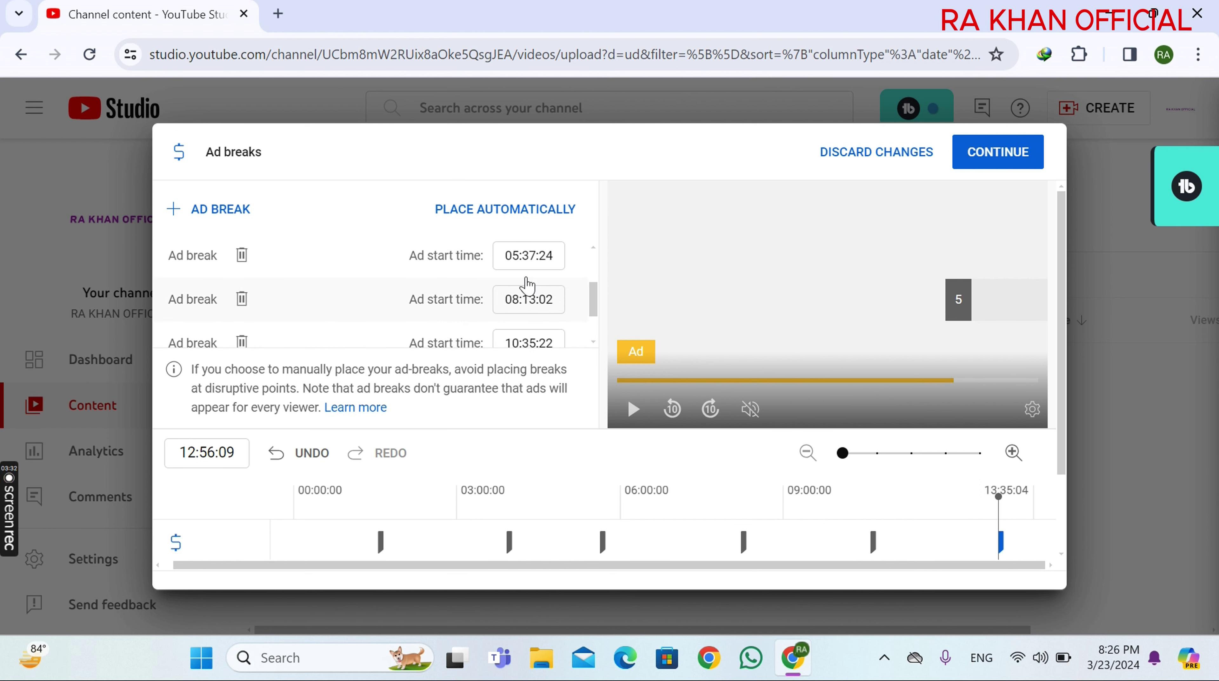
scroll(522, 286, down, 2)
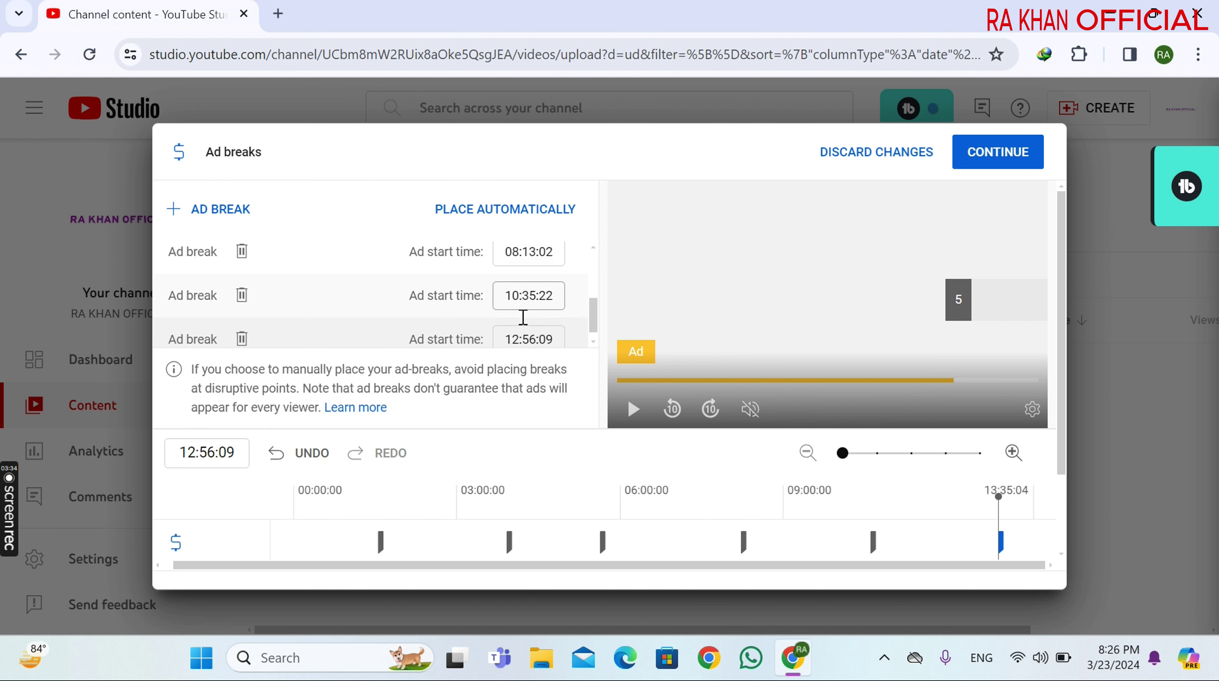
scroll(520, 291, down, 2)
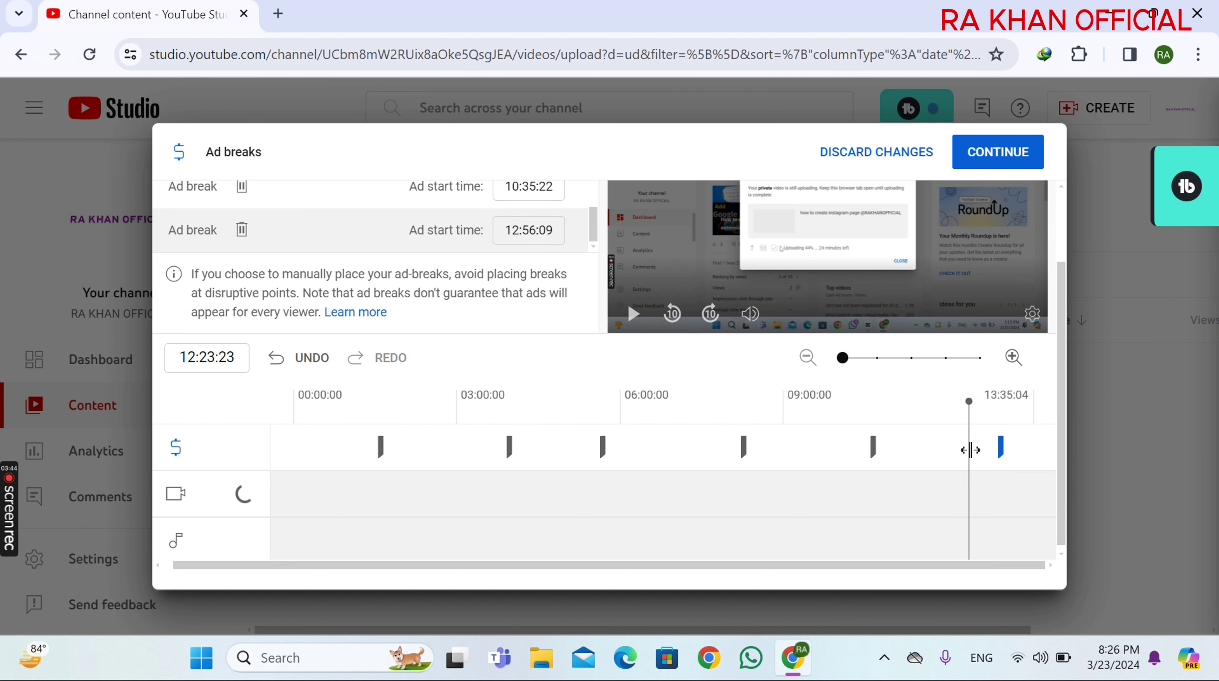
Move the last ad break to about 12:23:24 and confirm the ad break placement
drag(999, 447, 970, 443)
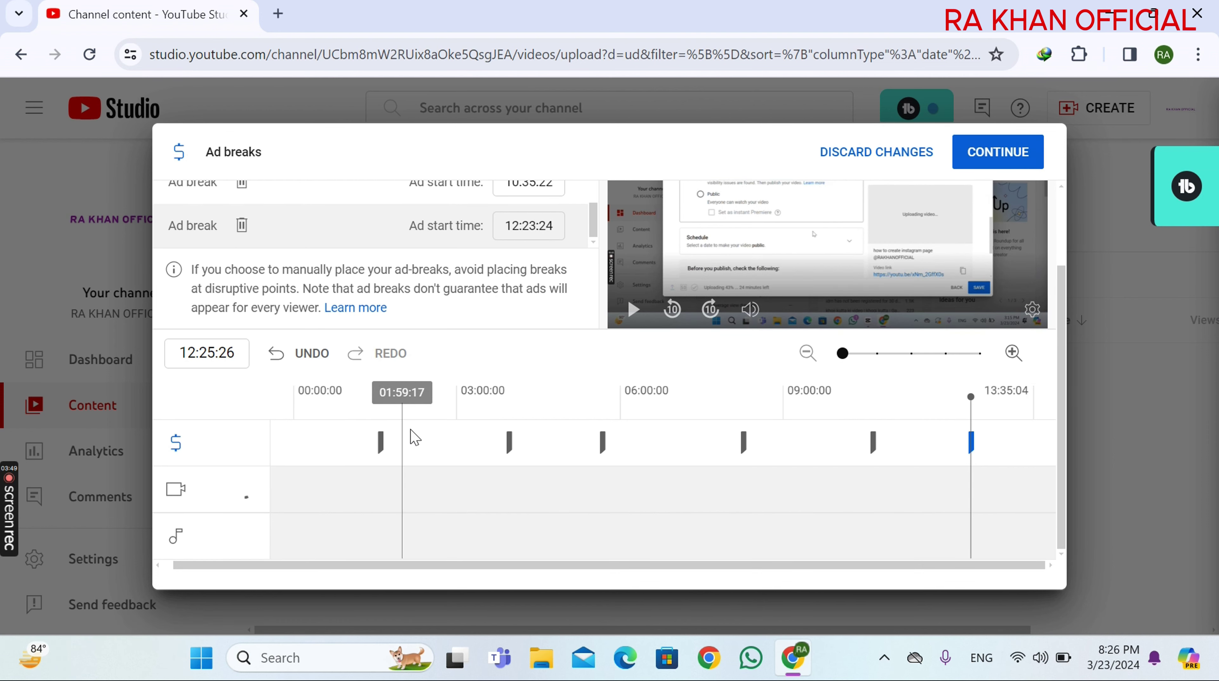
click(1013, 154)
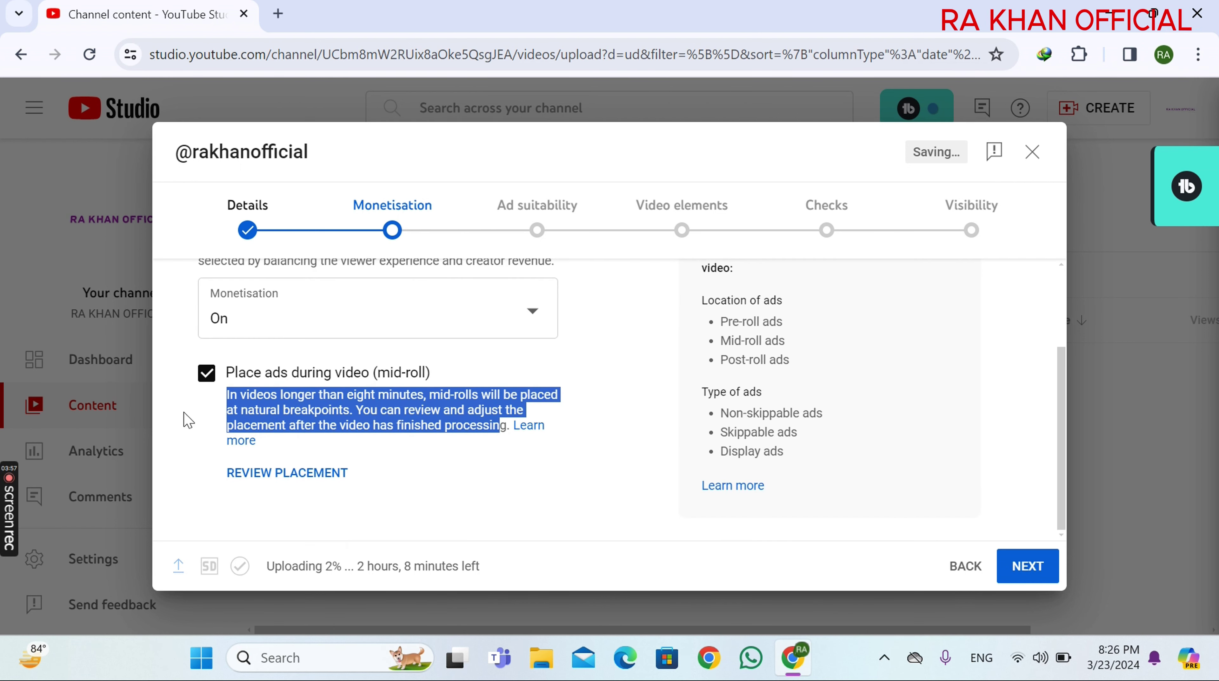
click(247, 474)
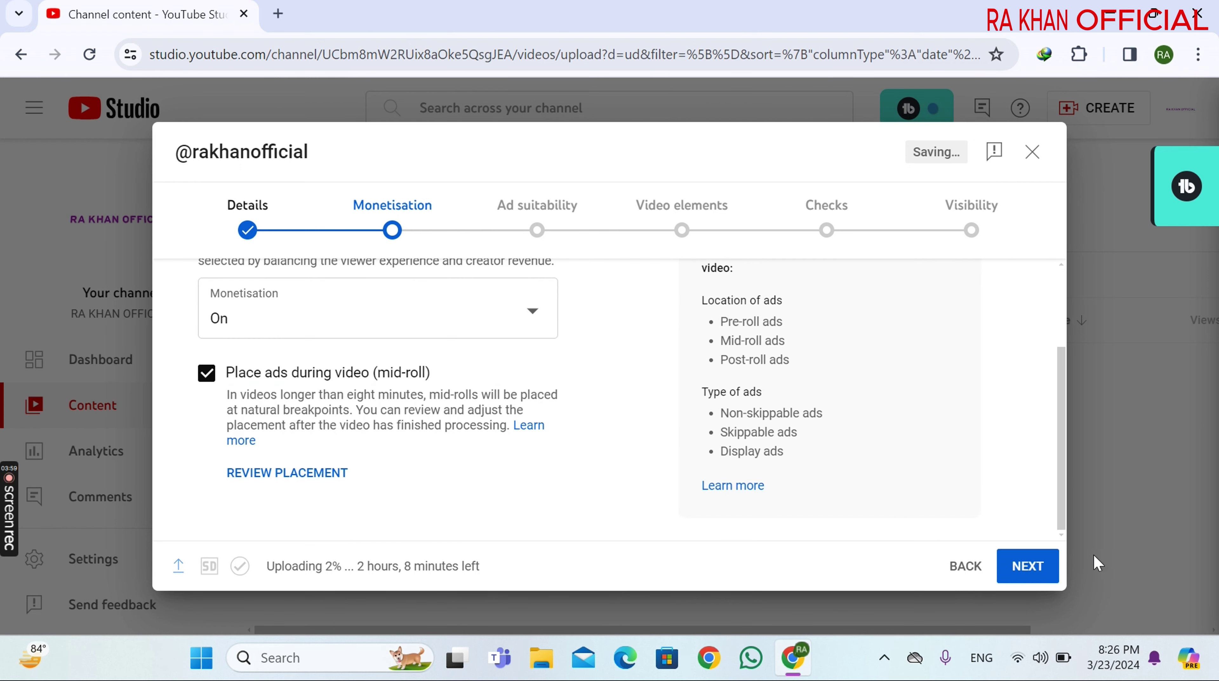
Proceed to the ad suitability stage and rate the video's content as None of the above
click(1041, 572)
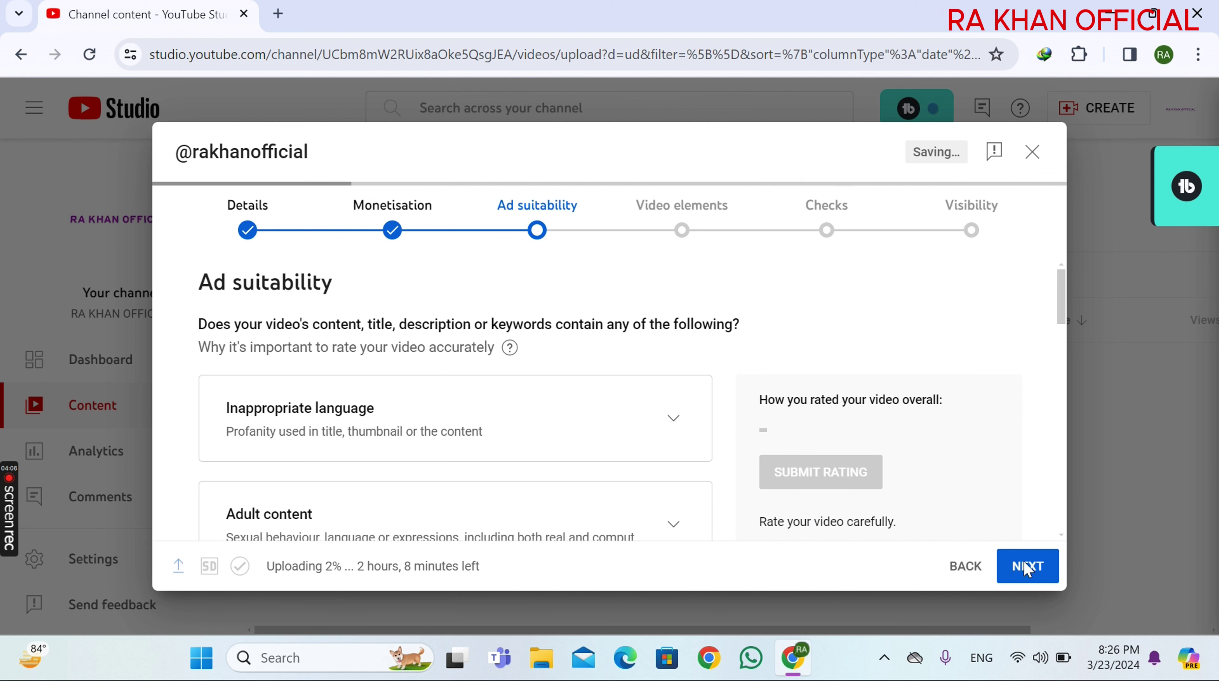
click(1028, 571)
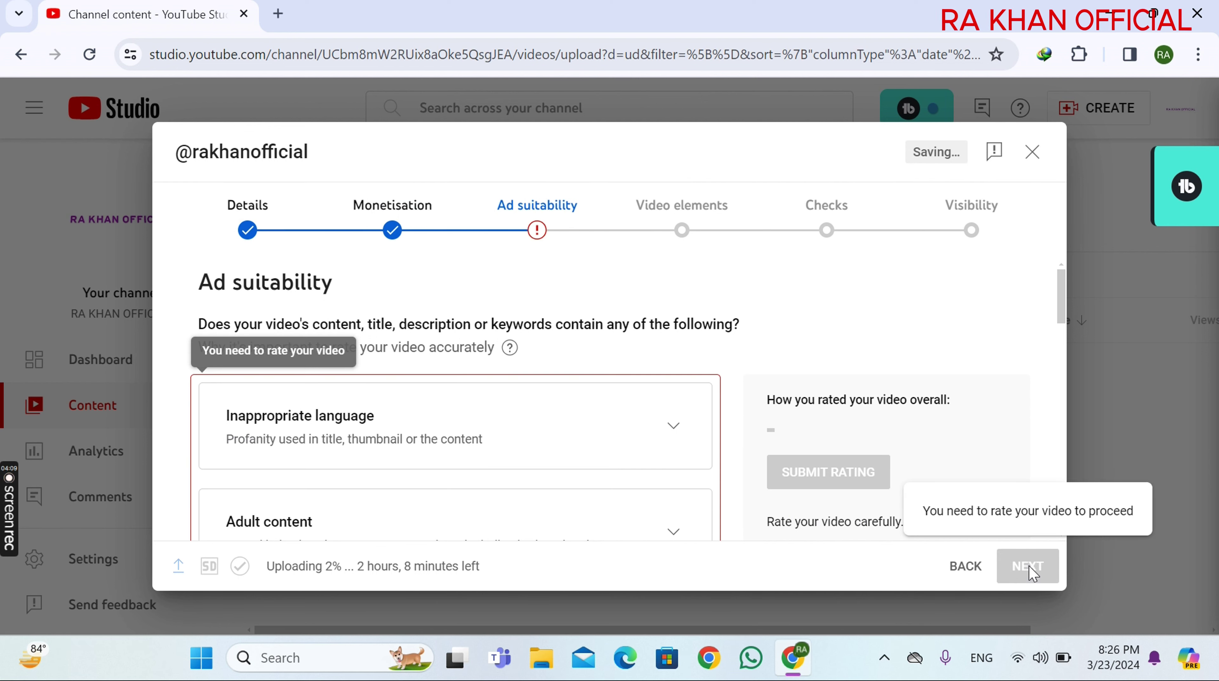
scroll(511, 434, down, 15)
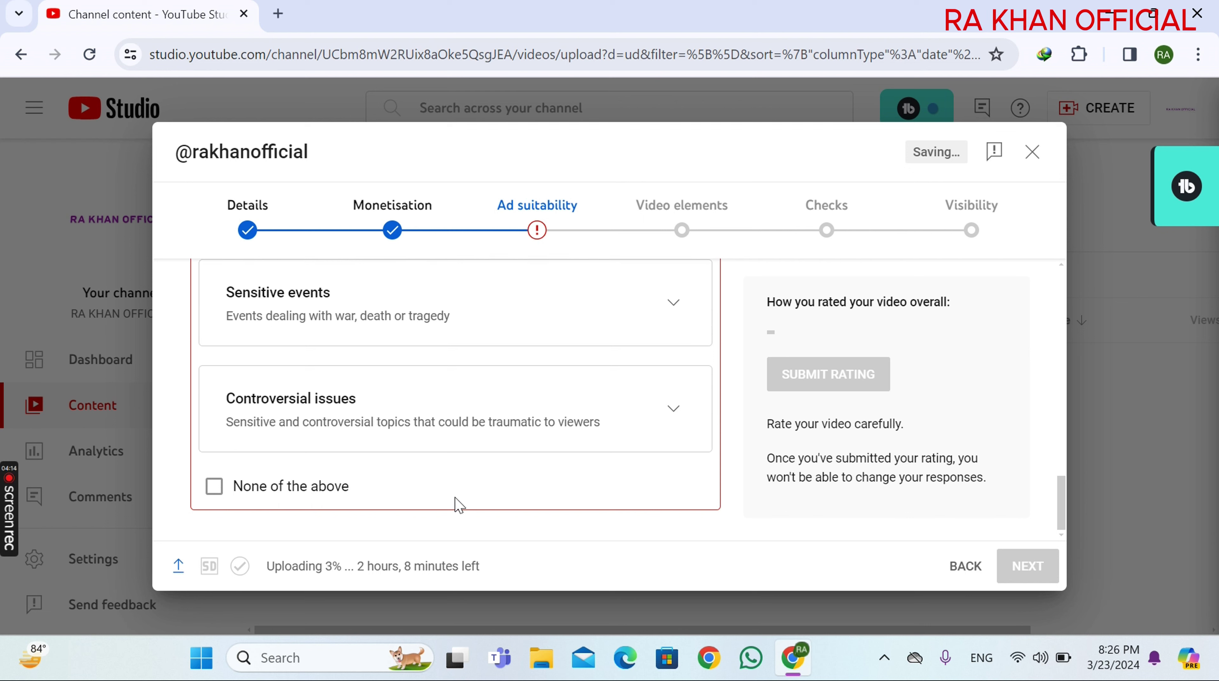
click(220, 494)
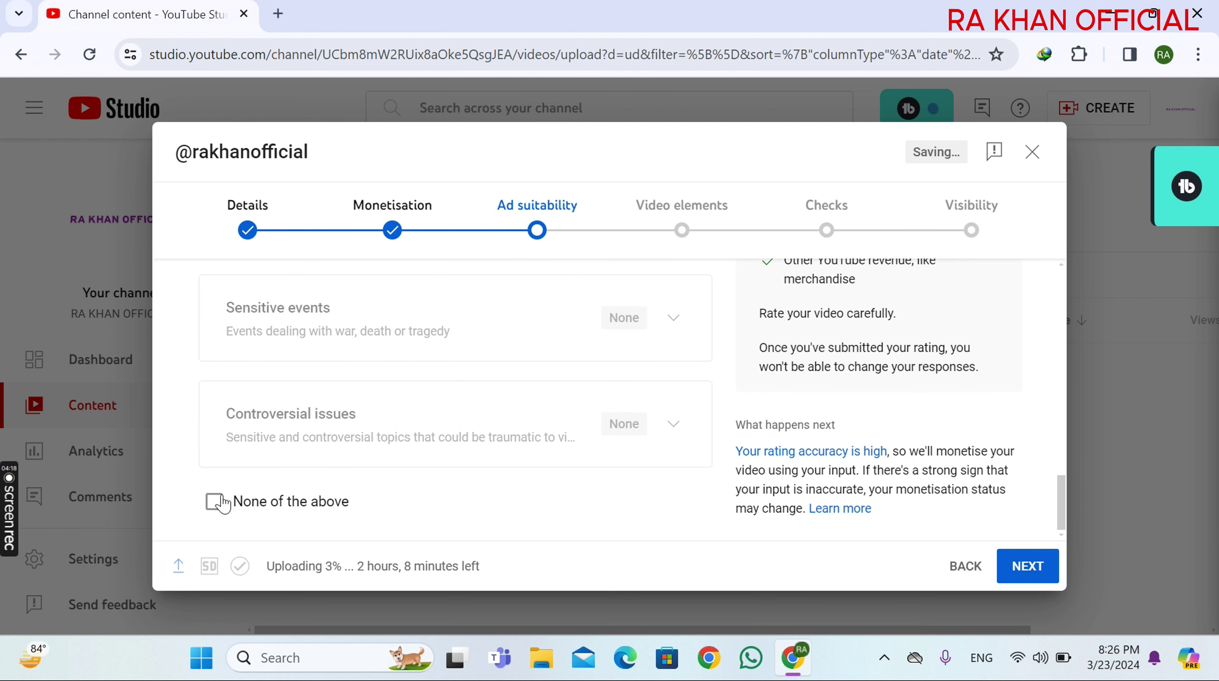
click(214, 508)
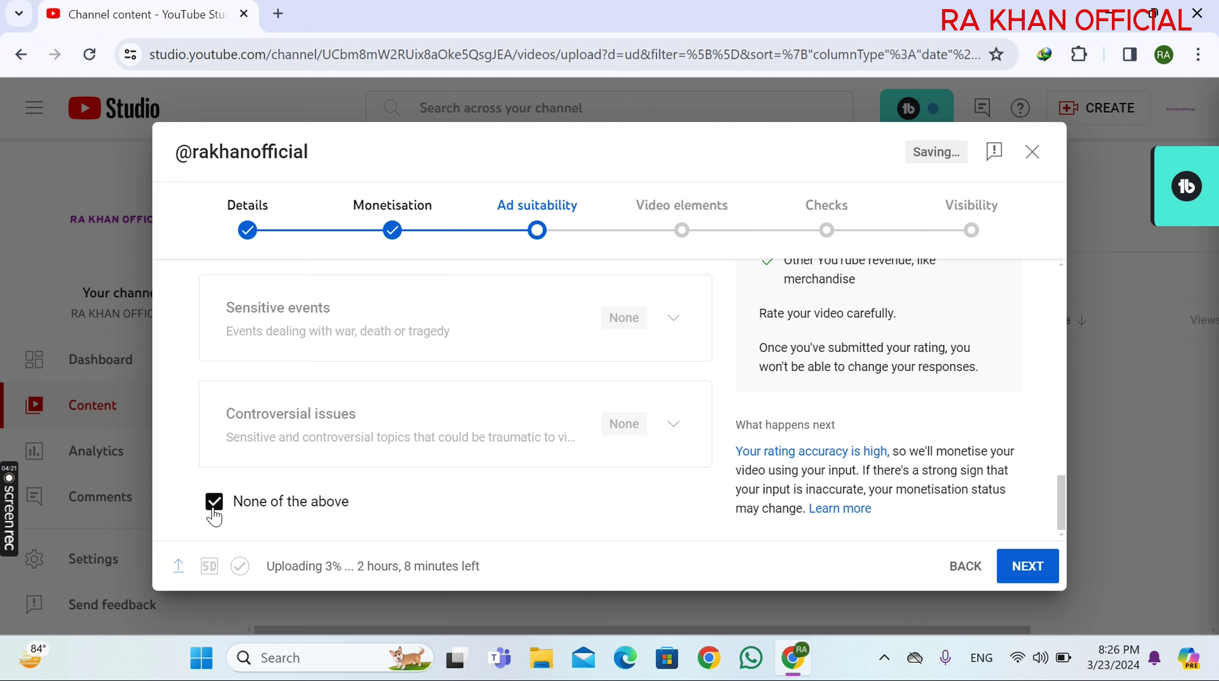
click(1020, 576)
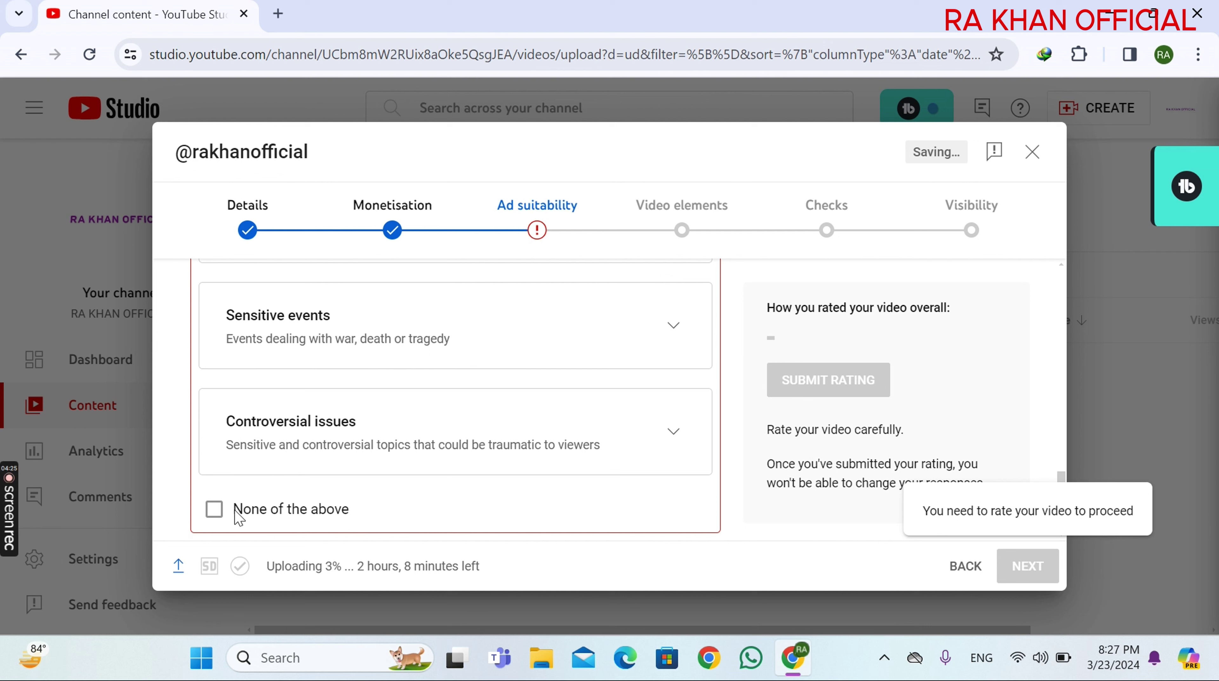
click(215, 509)
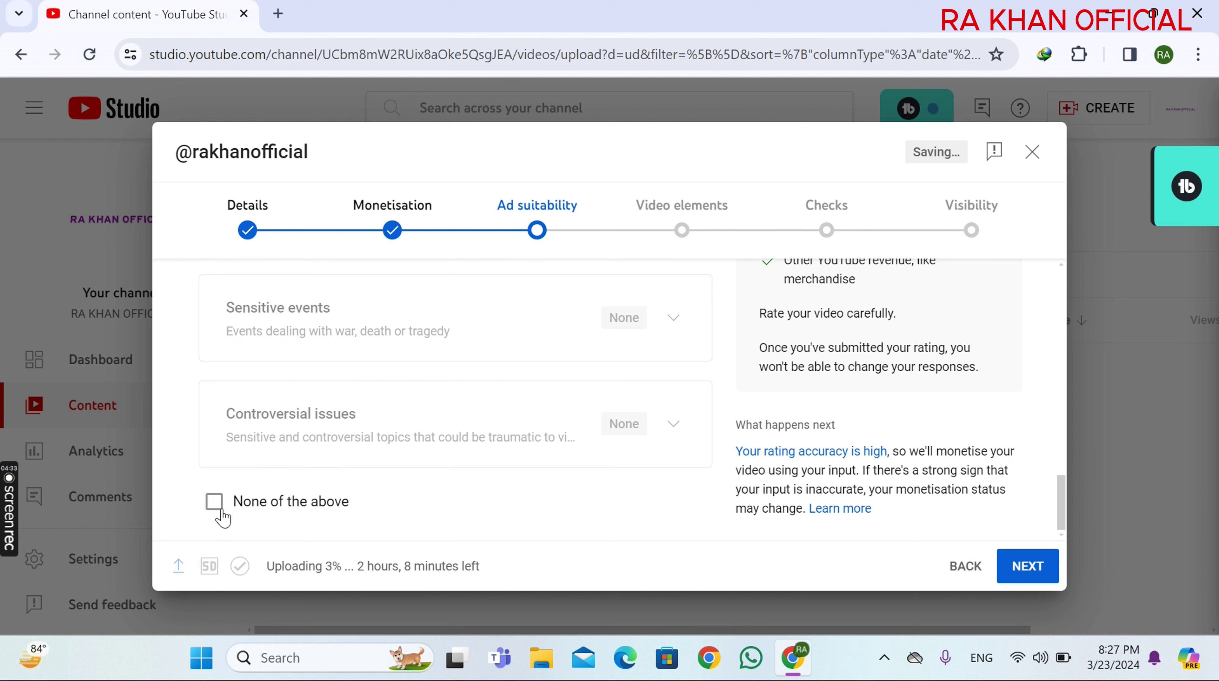
click(218, 510)
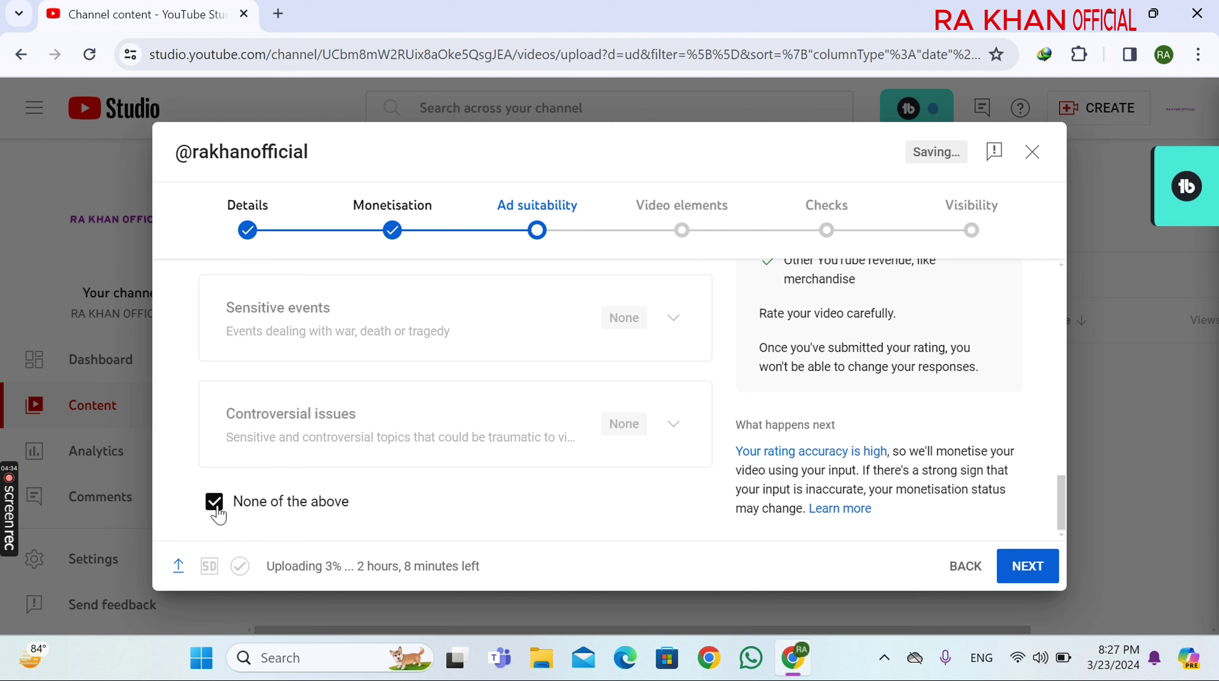
Submit the ad suitability rating and continue to the video elements stage
click(1016, 563)
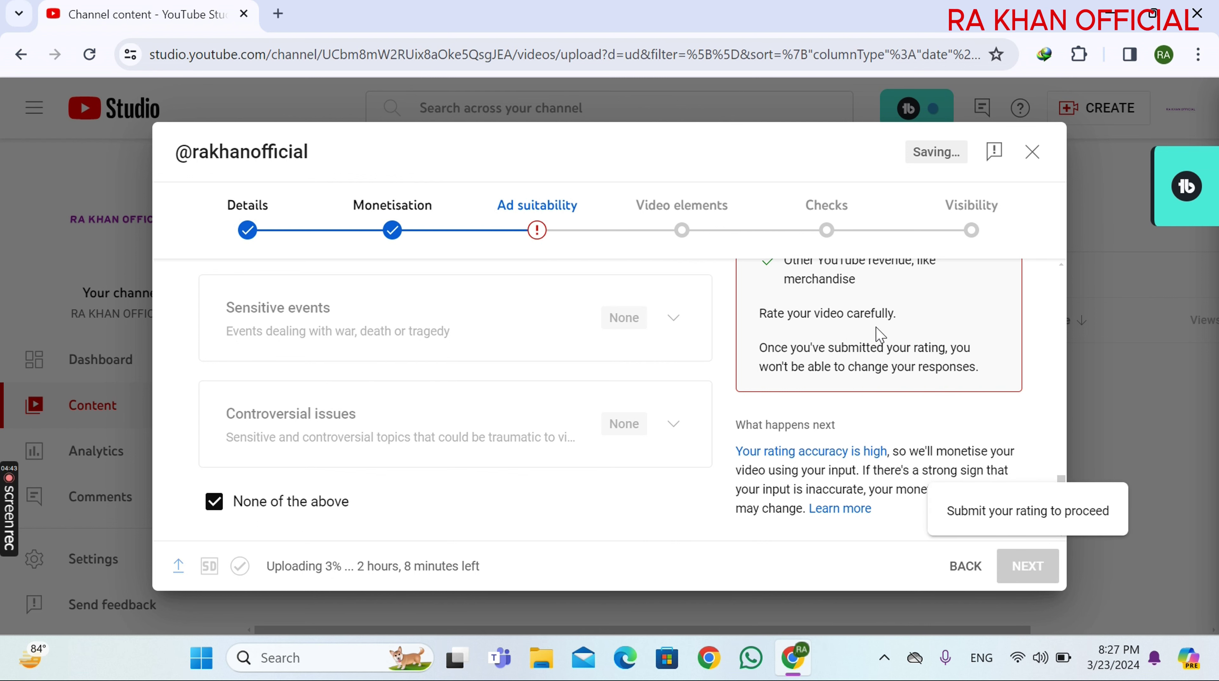
click(1044, 505)
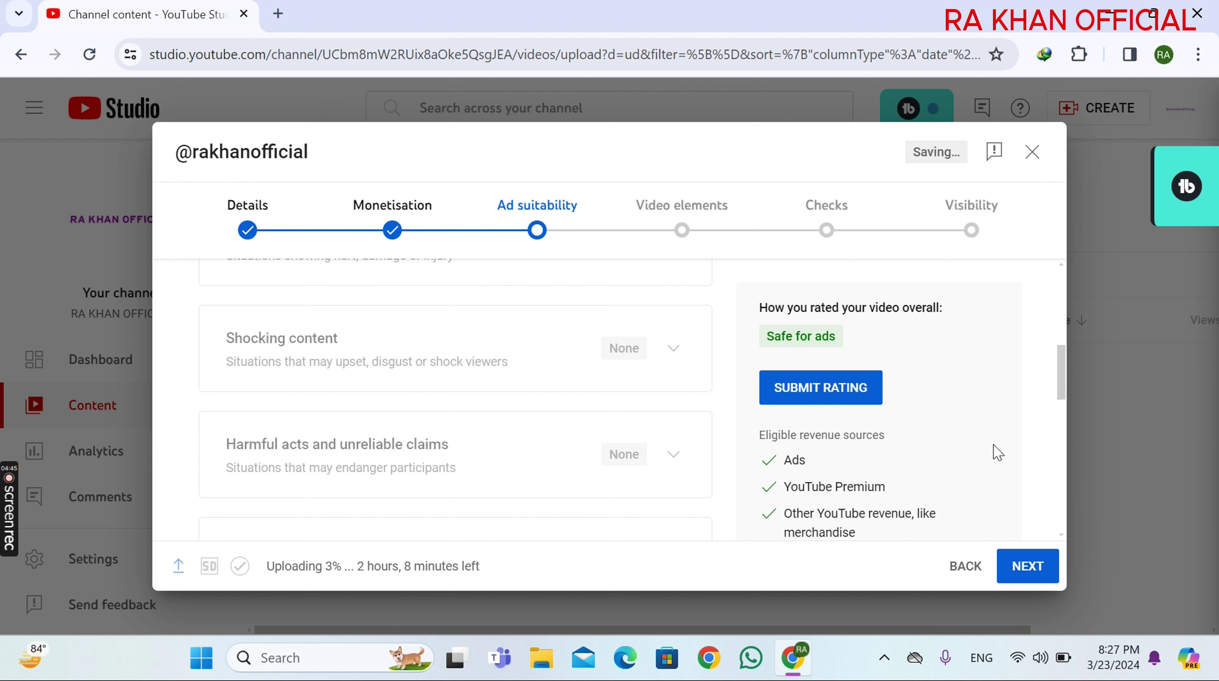
click(817, 395)
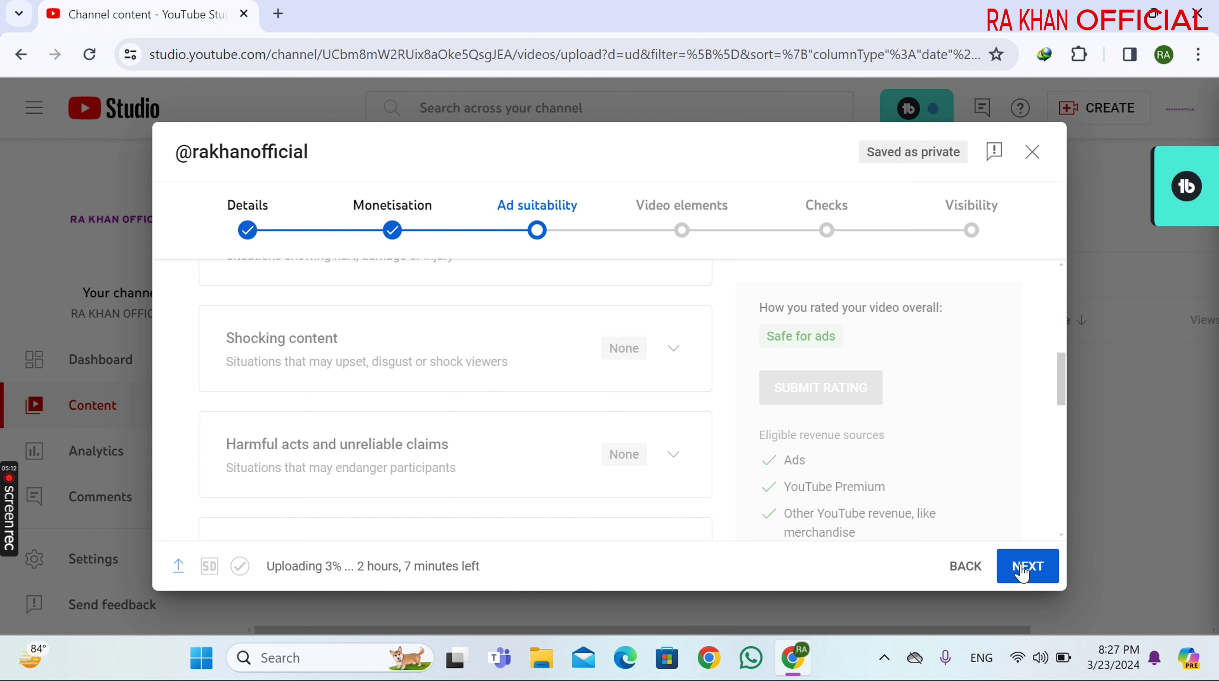
click(1021, 570)
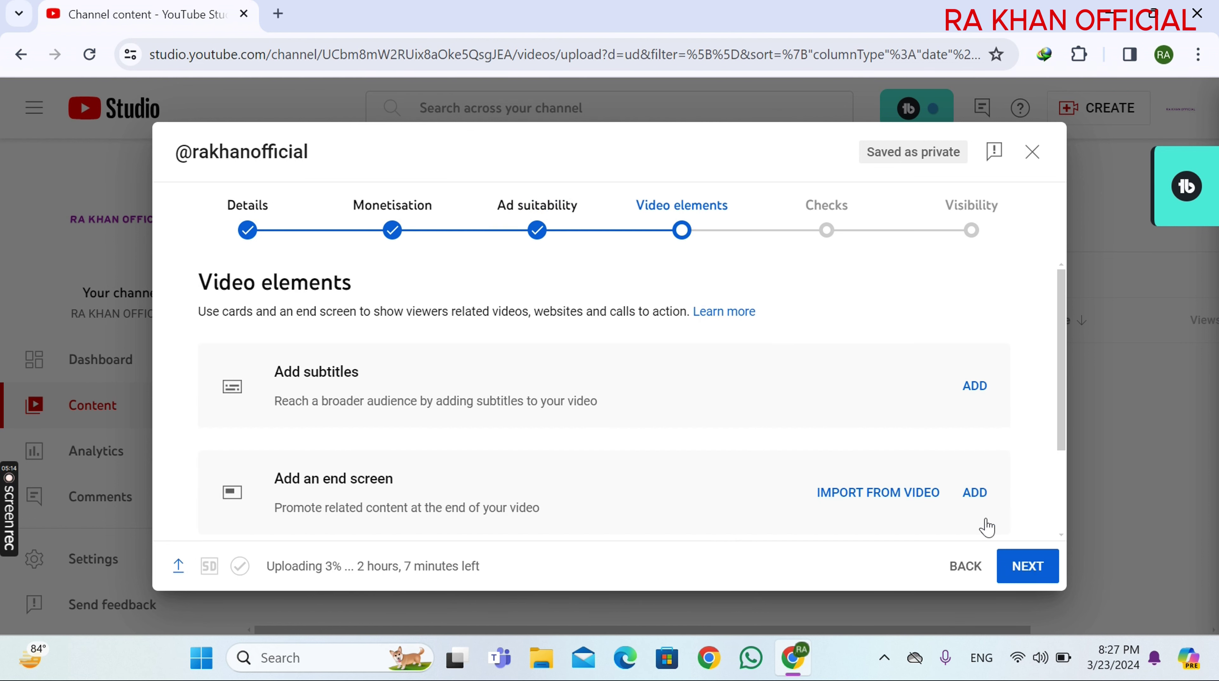
Skip the subtitles, end screen and cards, and request a notification for when the checks are complete
scroll(691, 412, down, 3)
scroll(715, 412, up, 3)
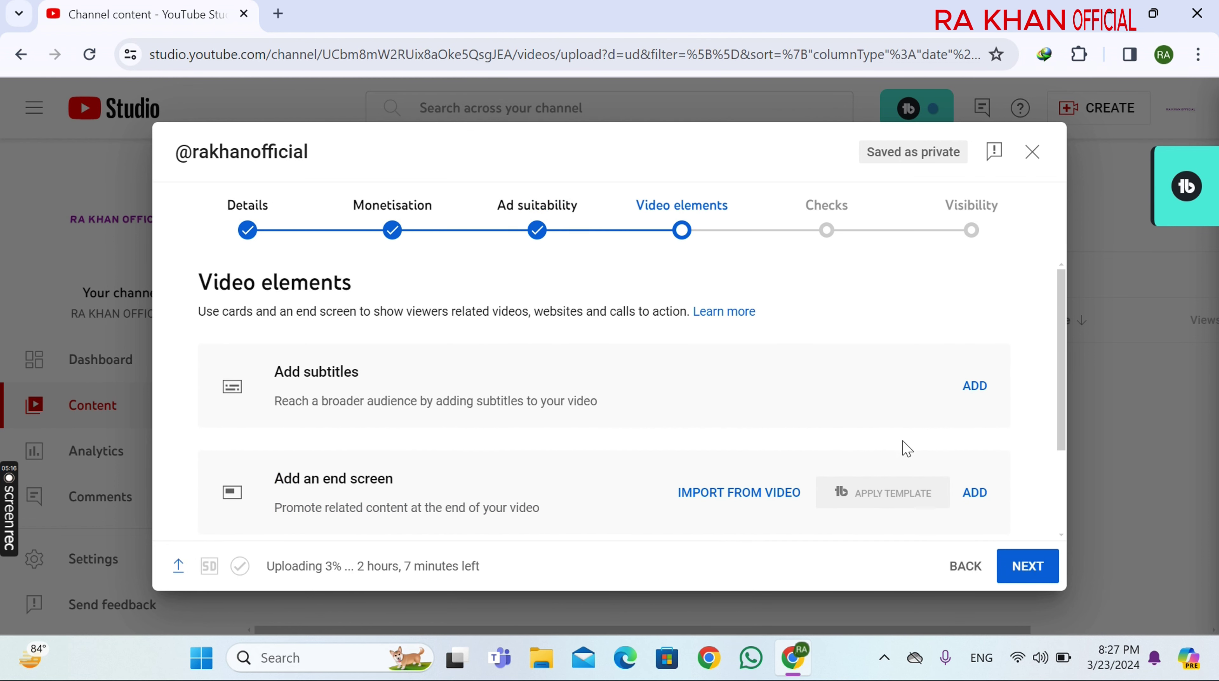
scroll(723, 381, down, 3)
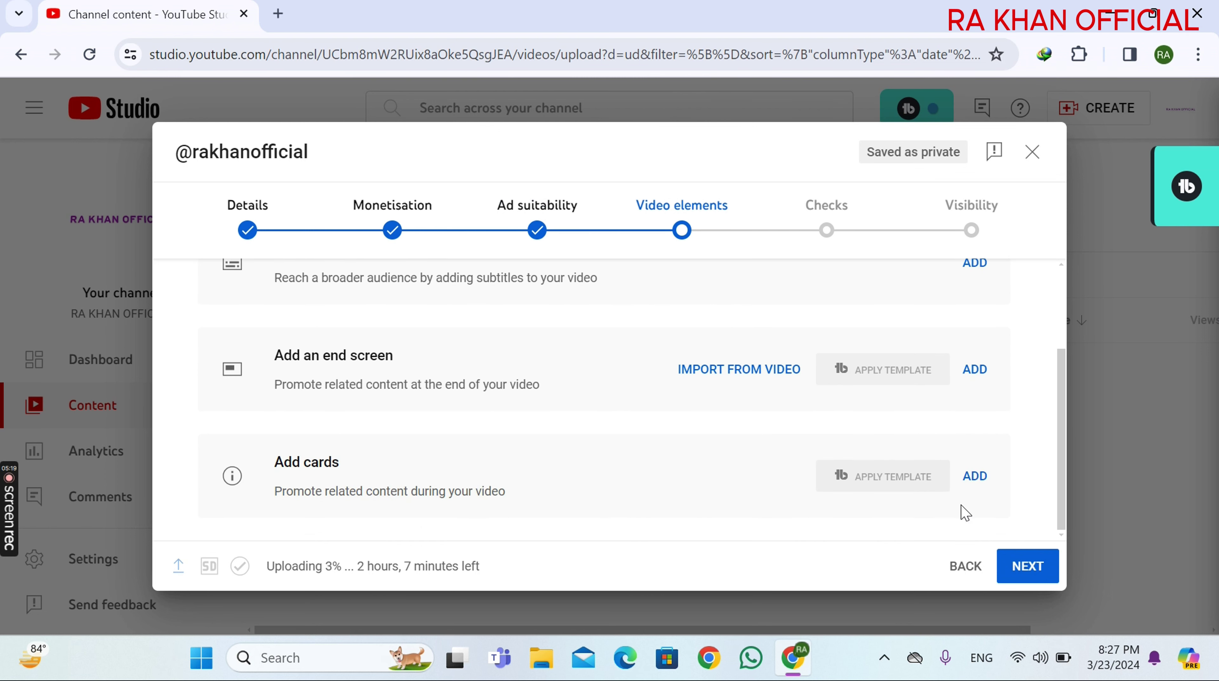
click(1030, 567)
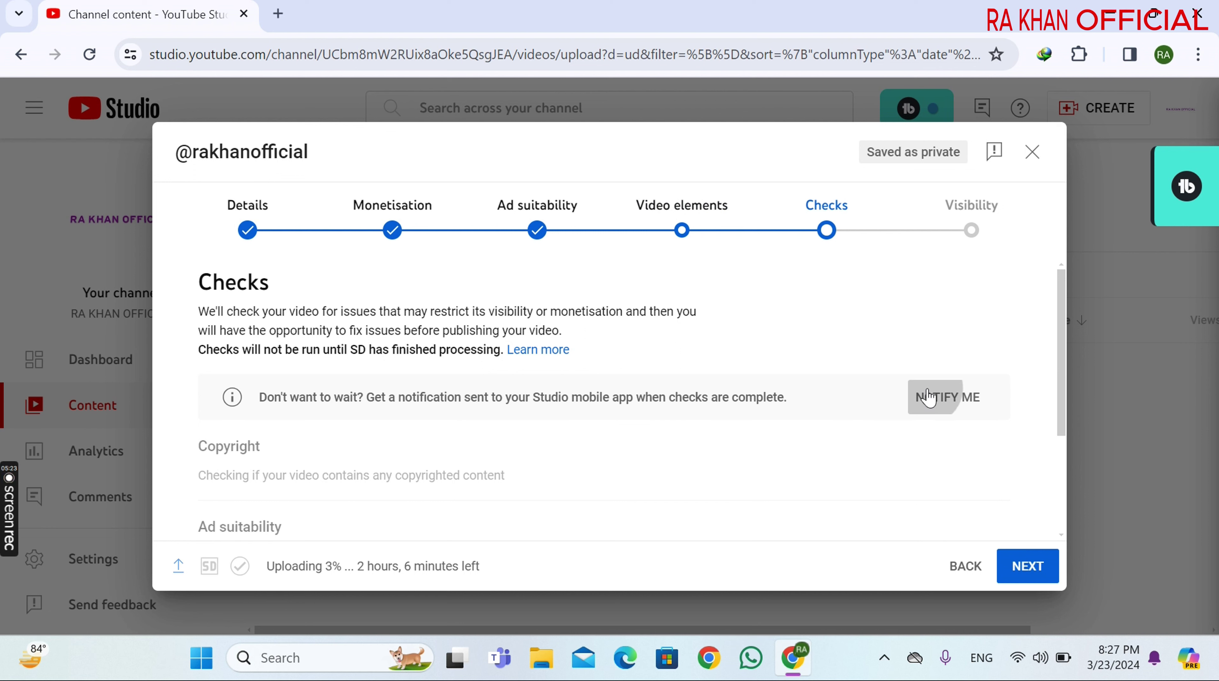
click(928, 407)
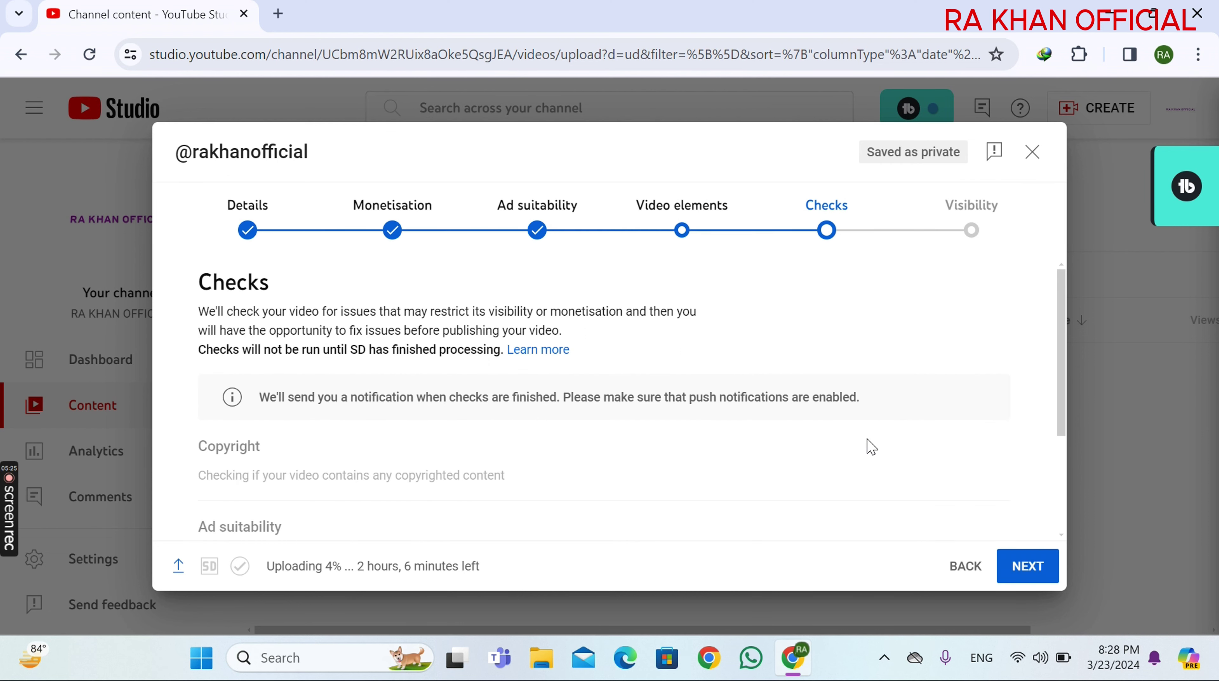
Continue to the visibility stage and save the video with Private visibility
scroll(879, 445, down, 3)
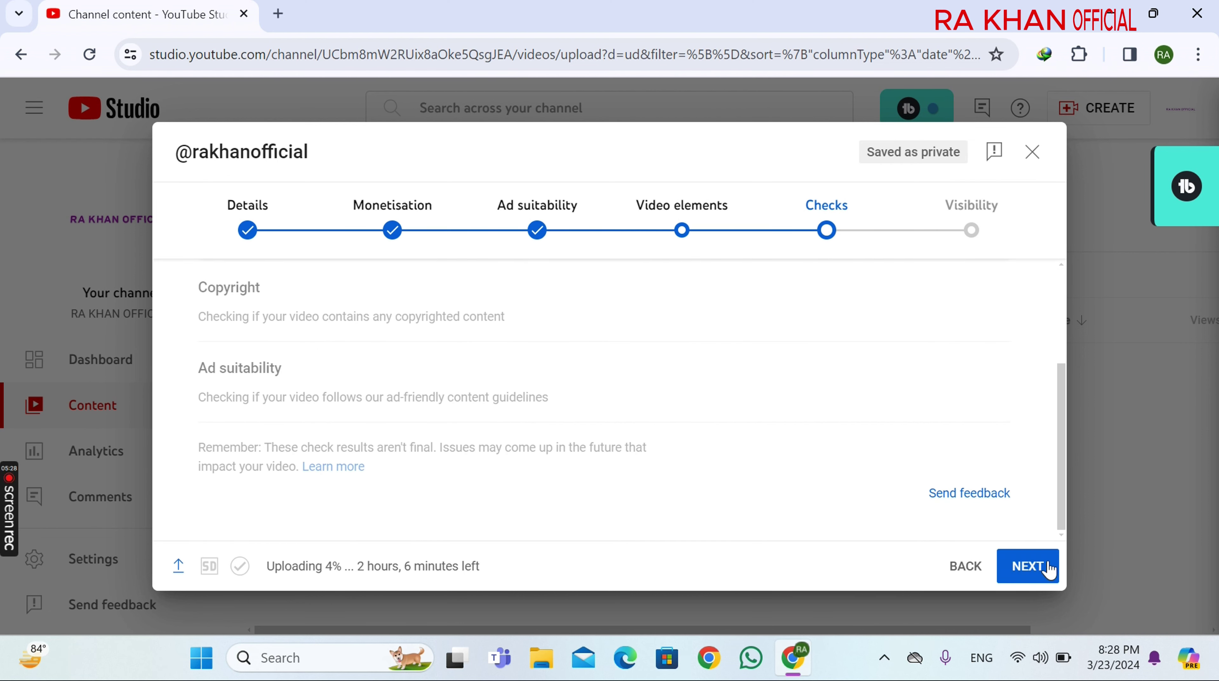
click(1027, 566)
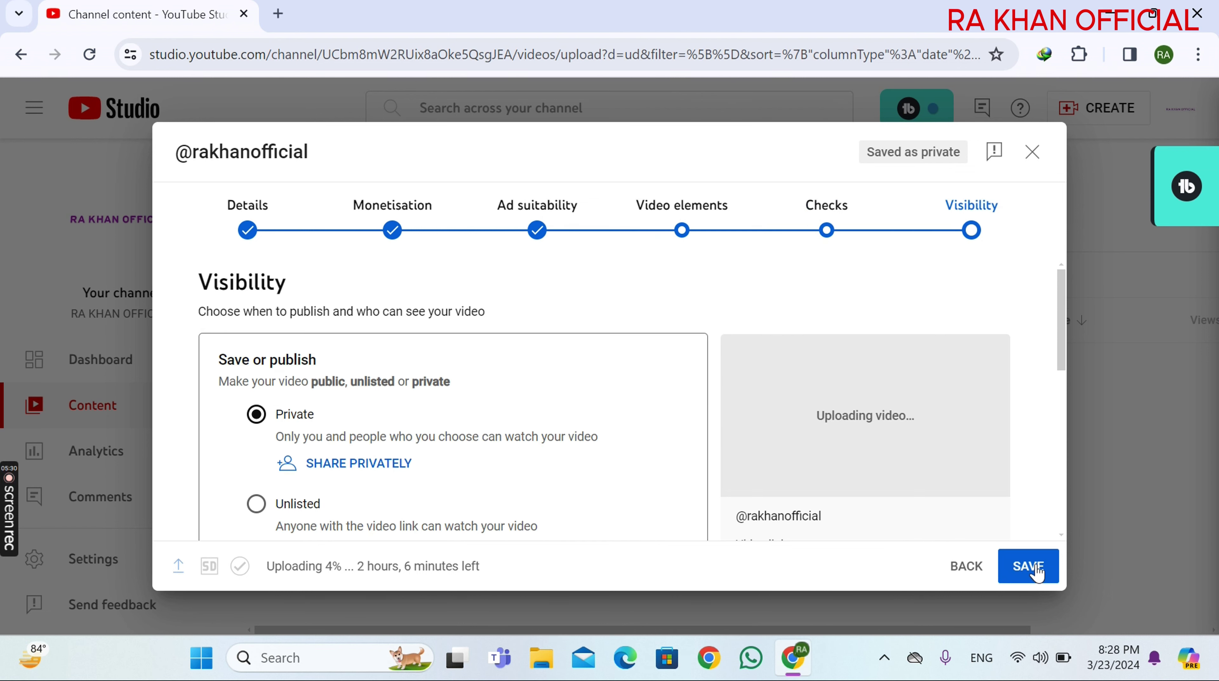
scroll(857, 444, down, 5)
click(1027, 568)
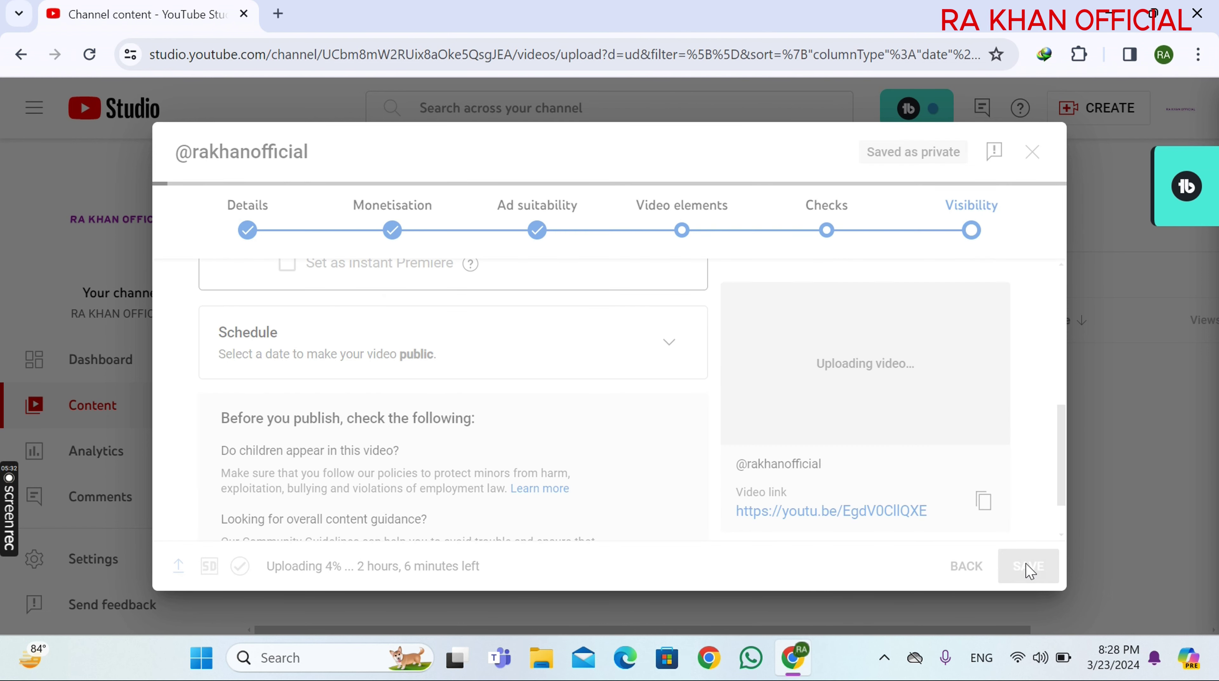